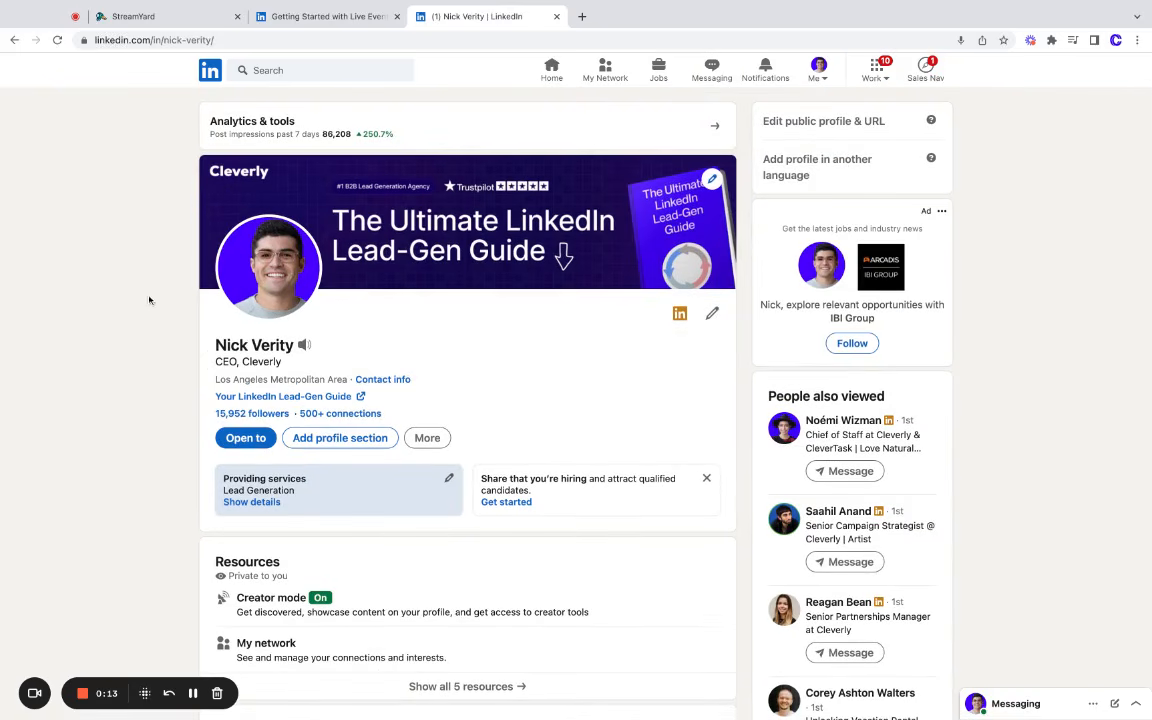
- Open the profile's Creator mode dashboard and check whether LinkedIn Live is available among the creator tools
scroll(165, 300, down, 2)
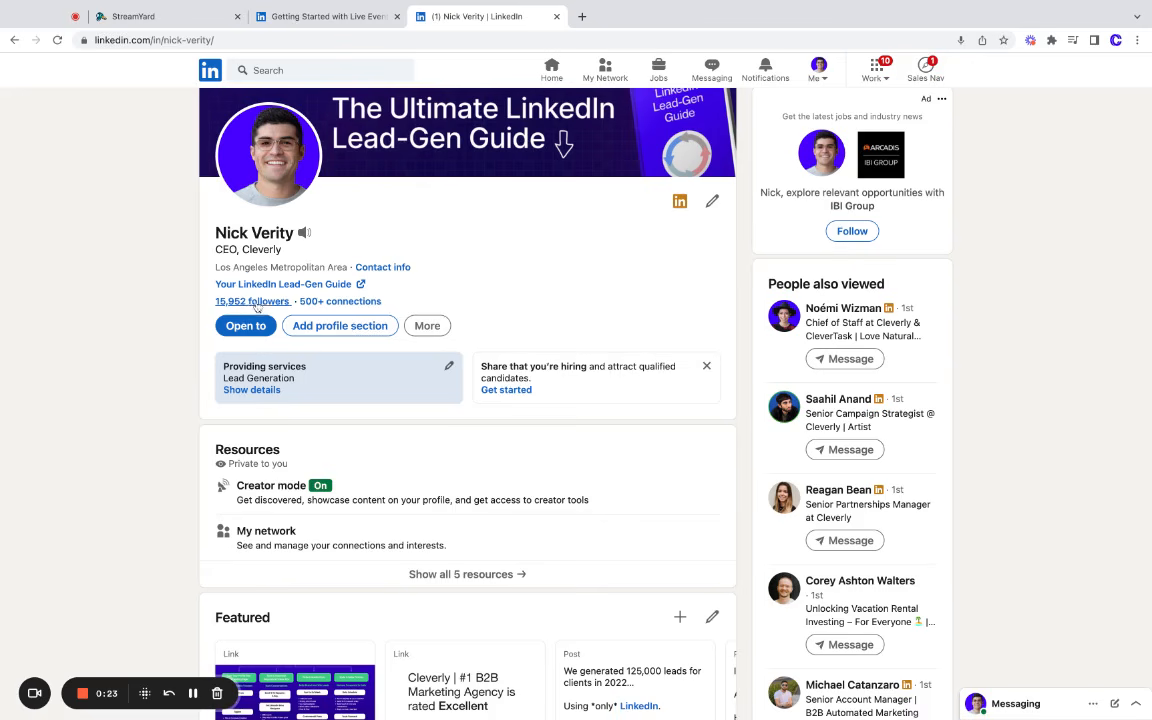
scroll(540, 322, down, 2)
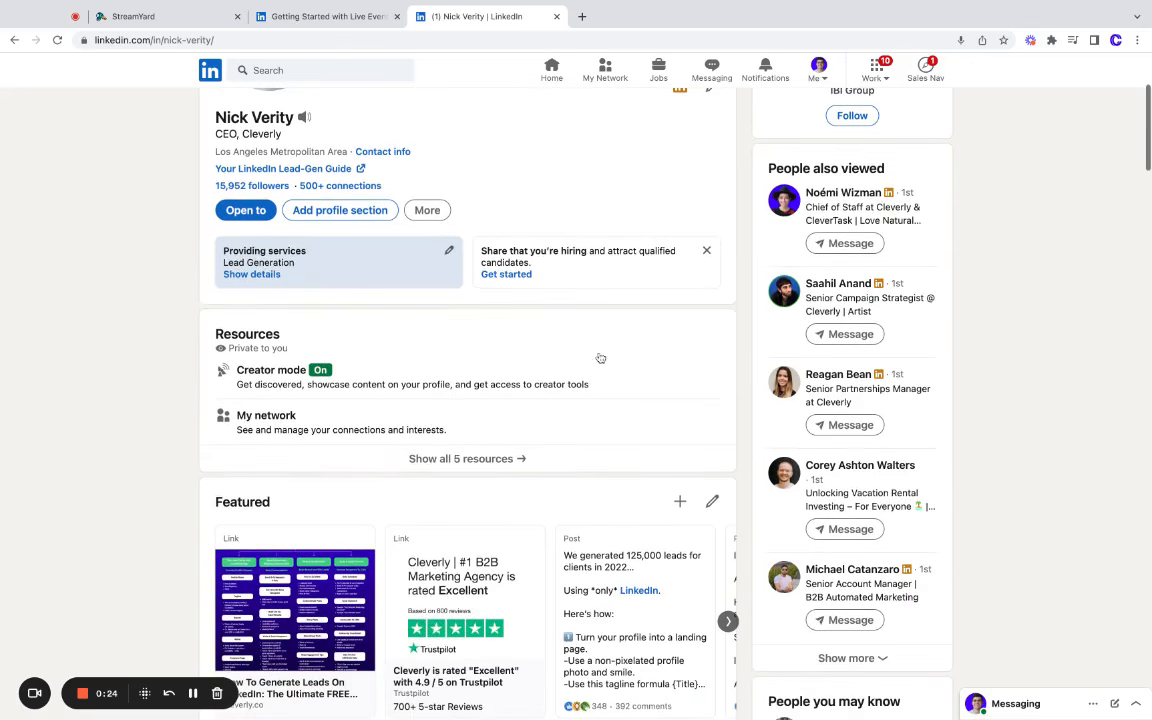
click(289, 376)
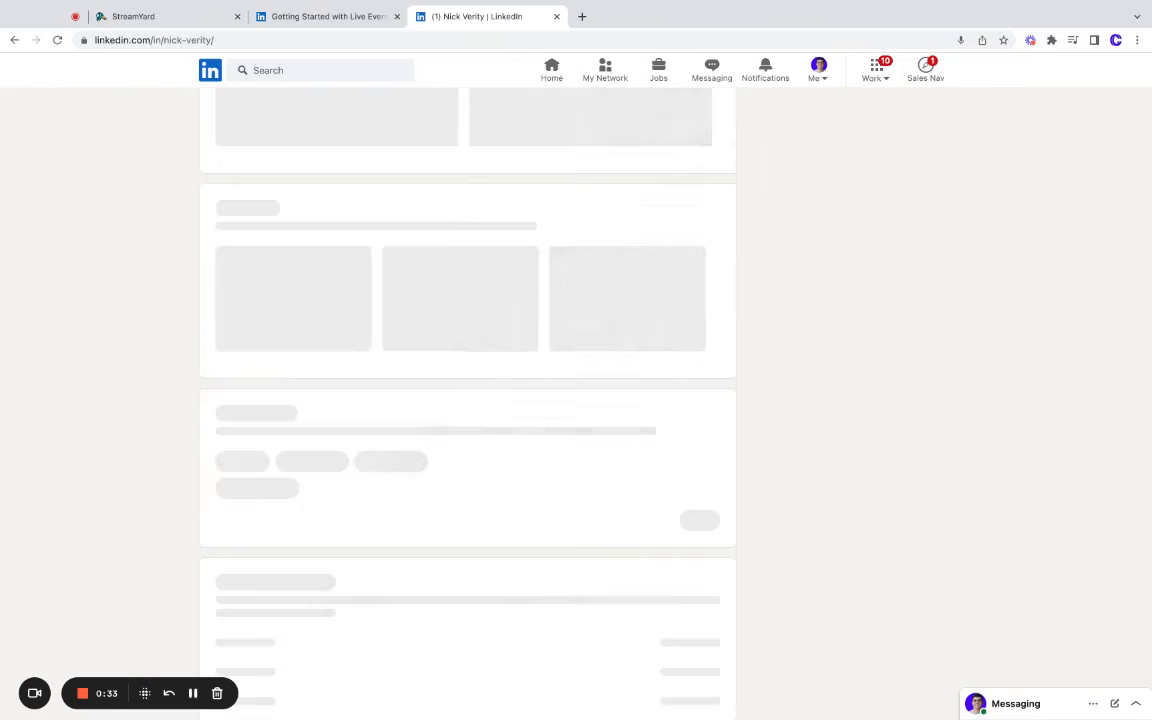
scroll(340, 342, up, 1)
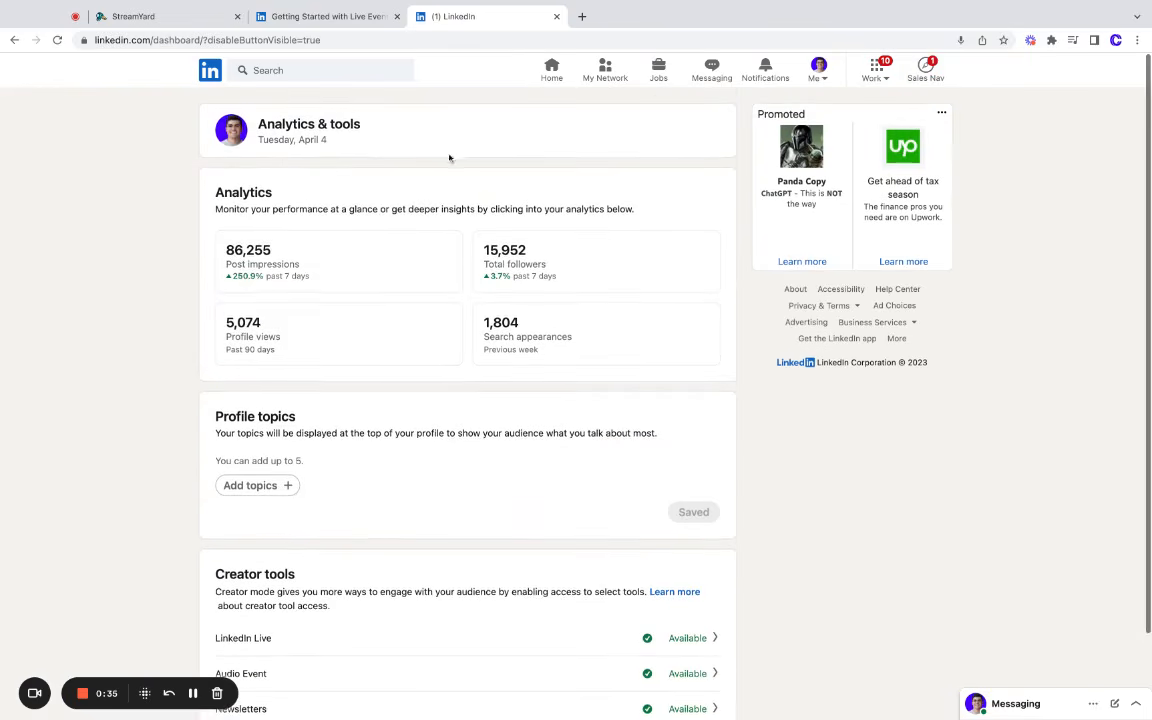
scroll(446, 245, down, 1)
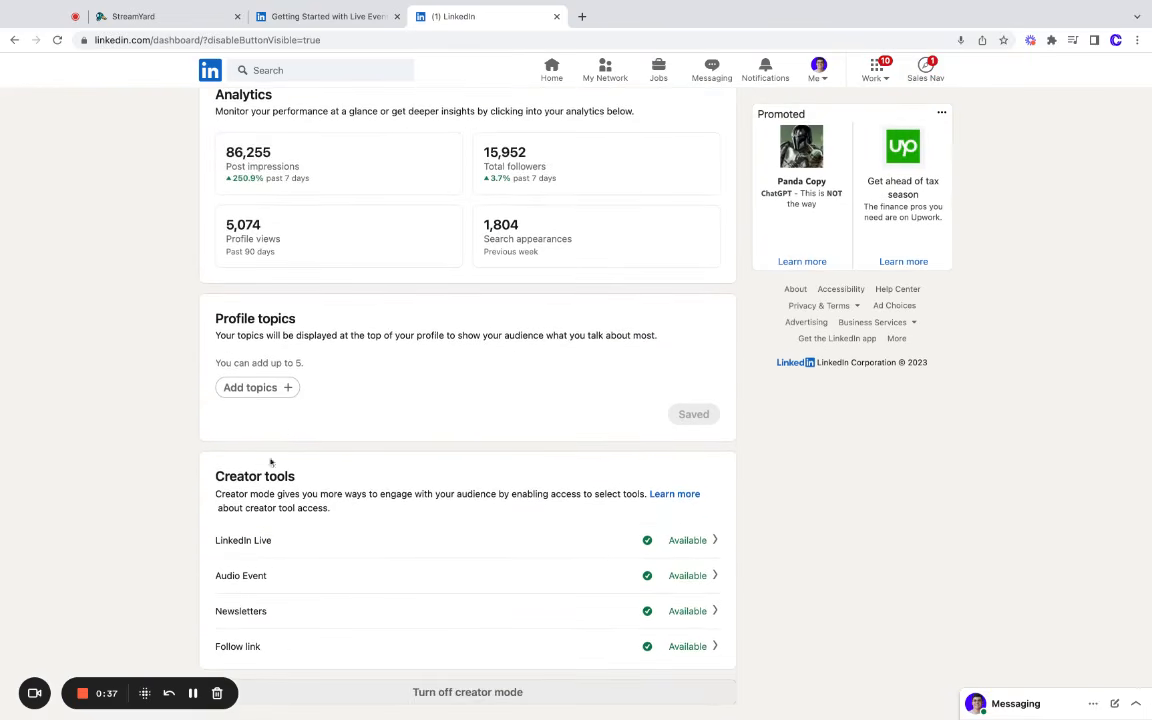
triple_click(214, 541)
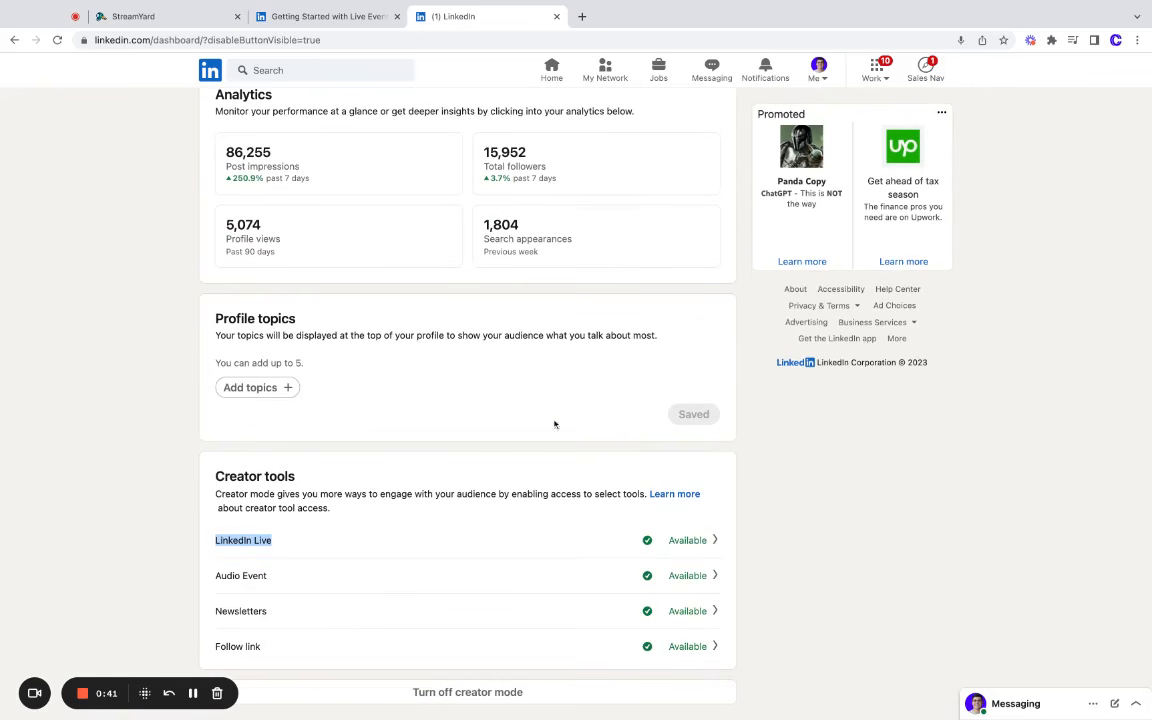
- Return to the personal profile and open the Cleverly company page from the CEO entry under Experience
scroll(553, 430, up, 2)
click(818, 70)
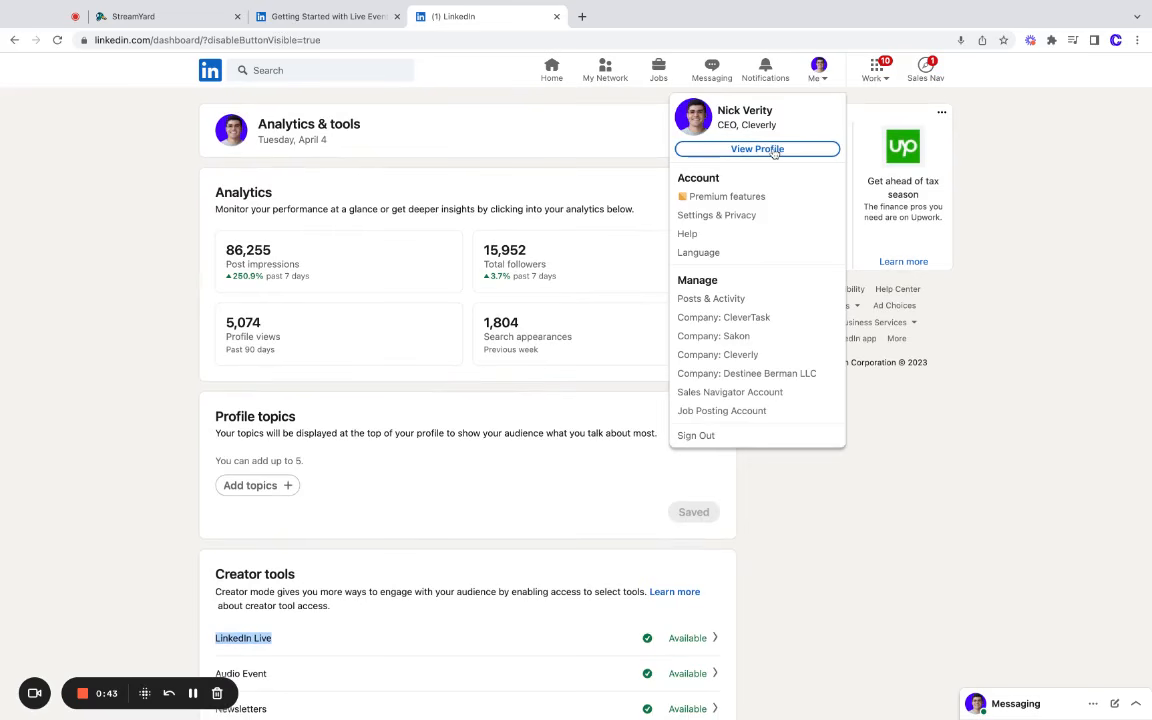
click(776, 150)
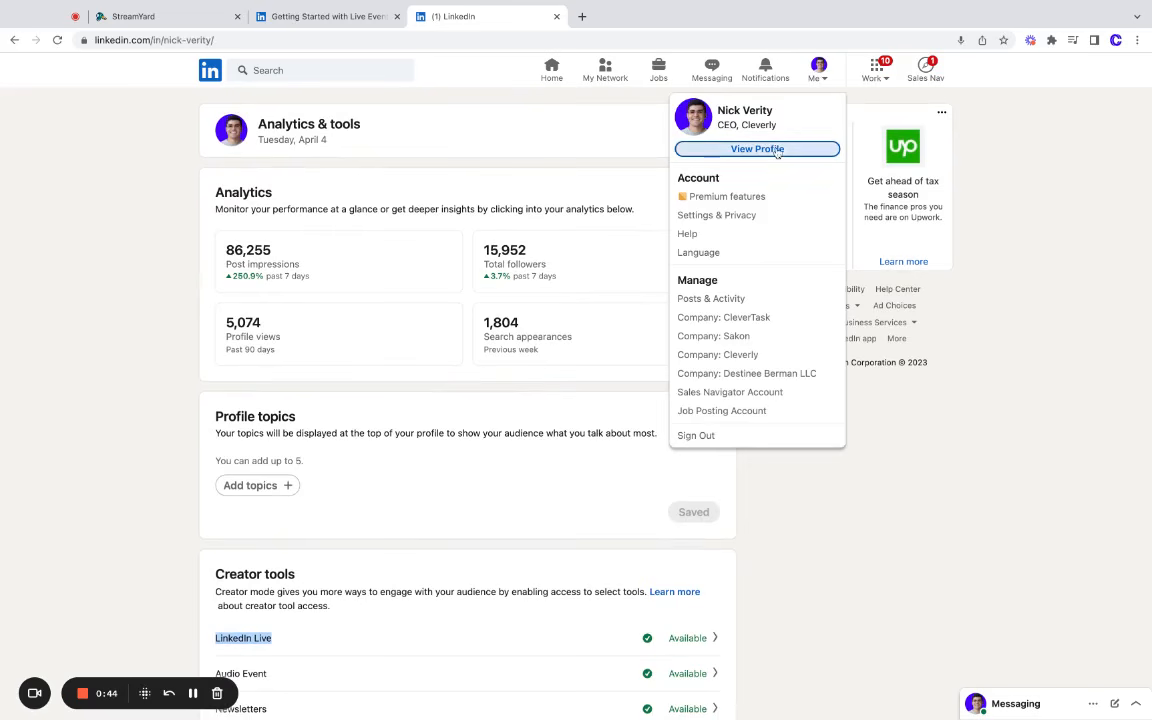
scroll(422, 332, down, 5)
scroll(422, 332, down, 6)
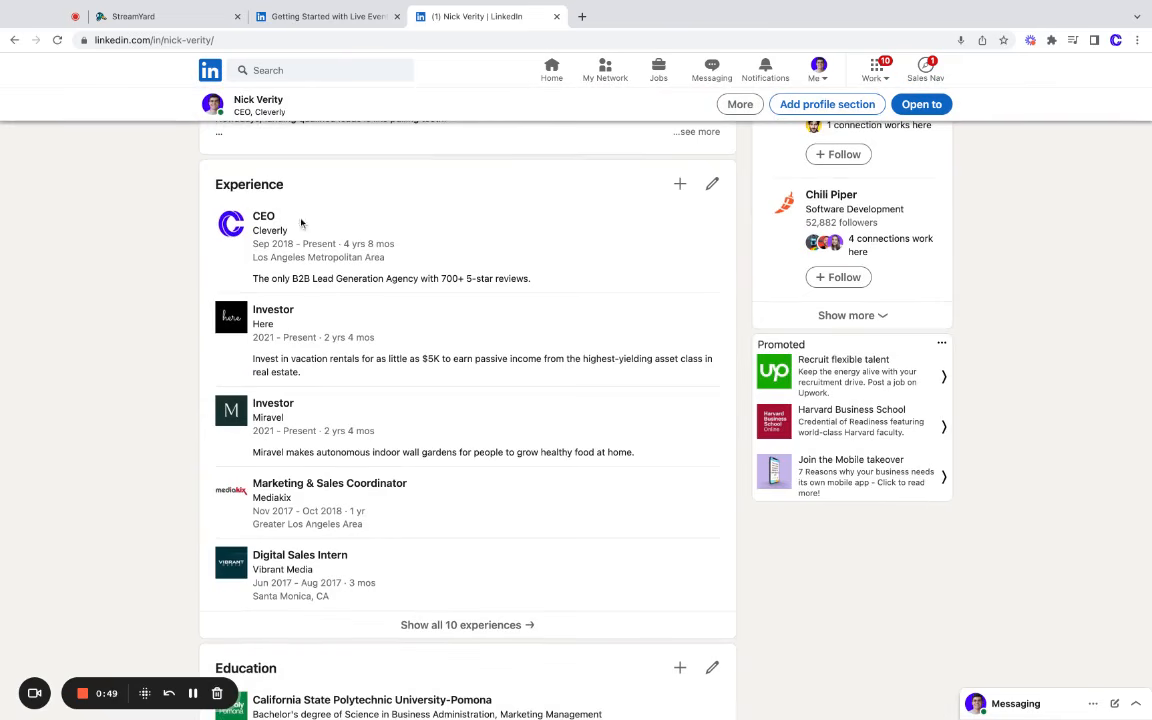
click(231, 223)
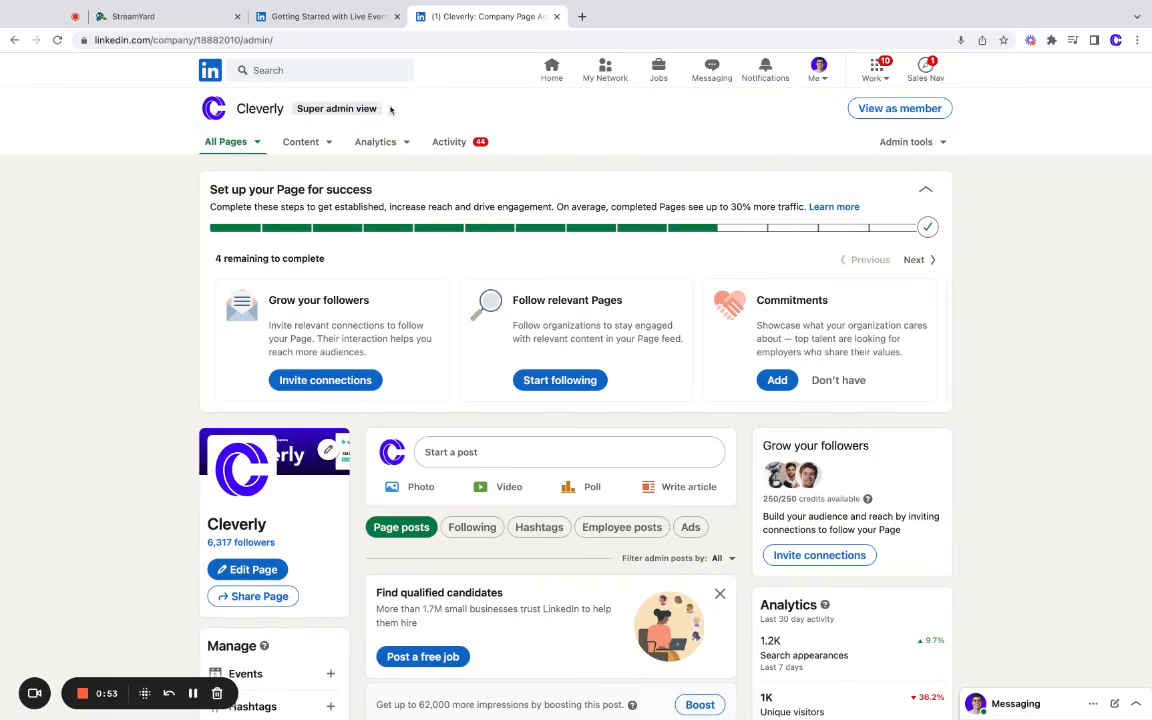
- Start a new event for the Cleverly page and apply the "How To Reply To People So You Book 2X More Meetings" cover image
scroll(669, 369, down, 3)
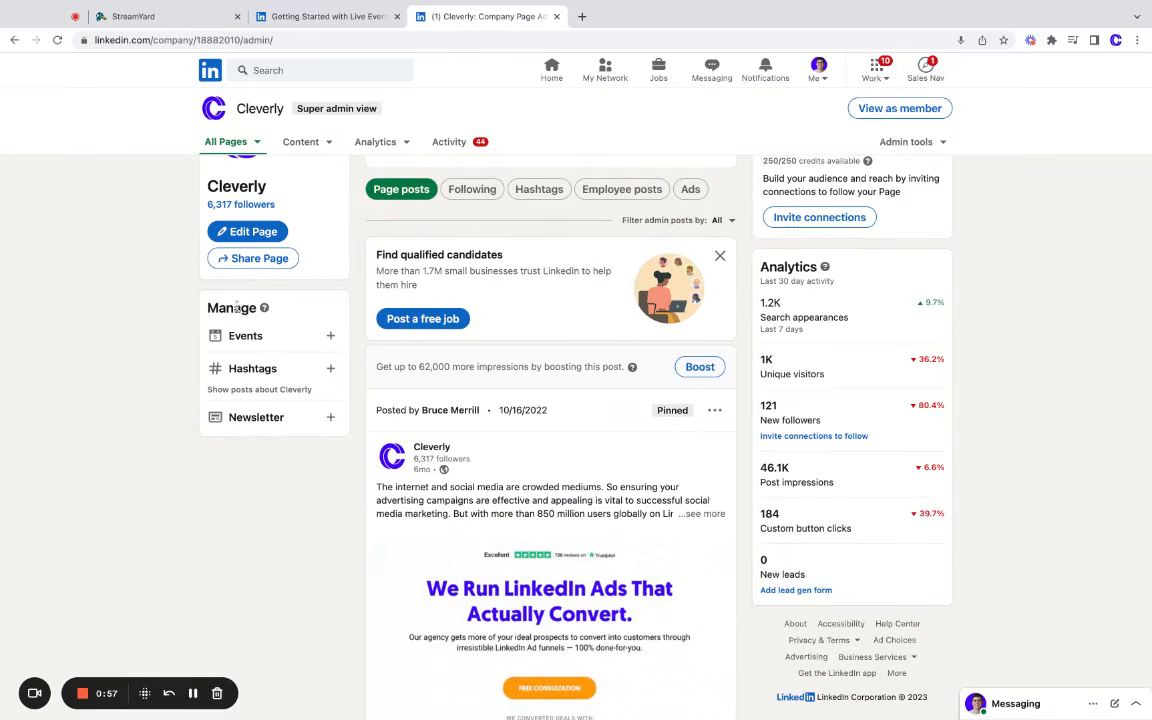
click(331, 338)
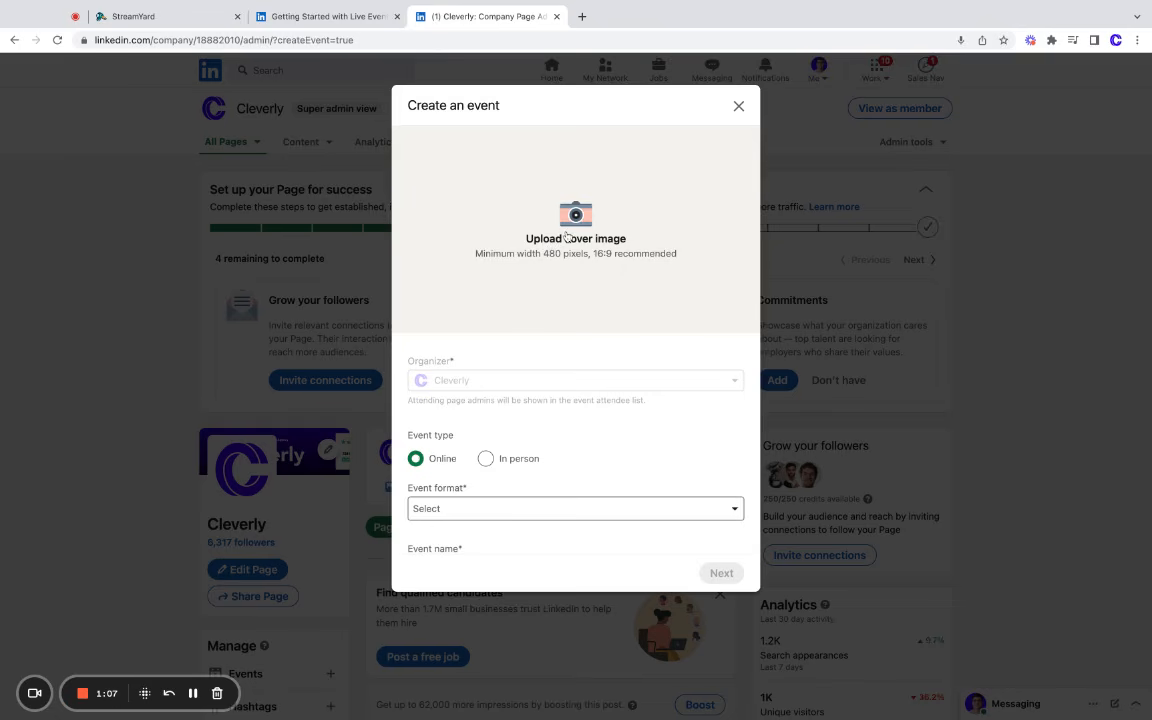
click(567, 230)
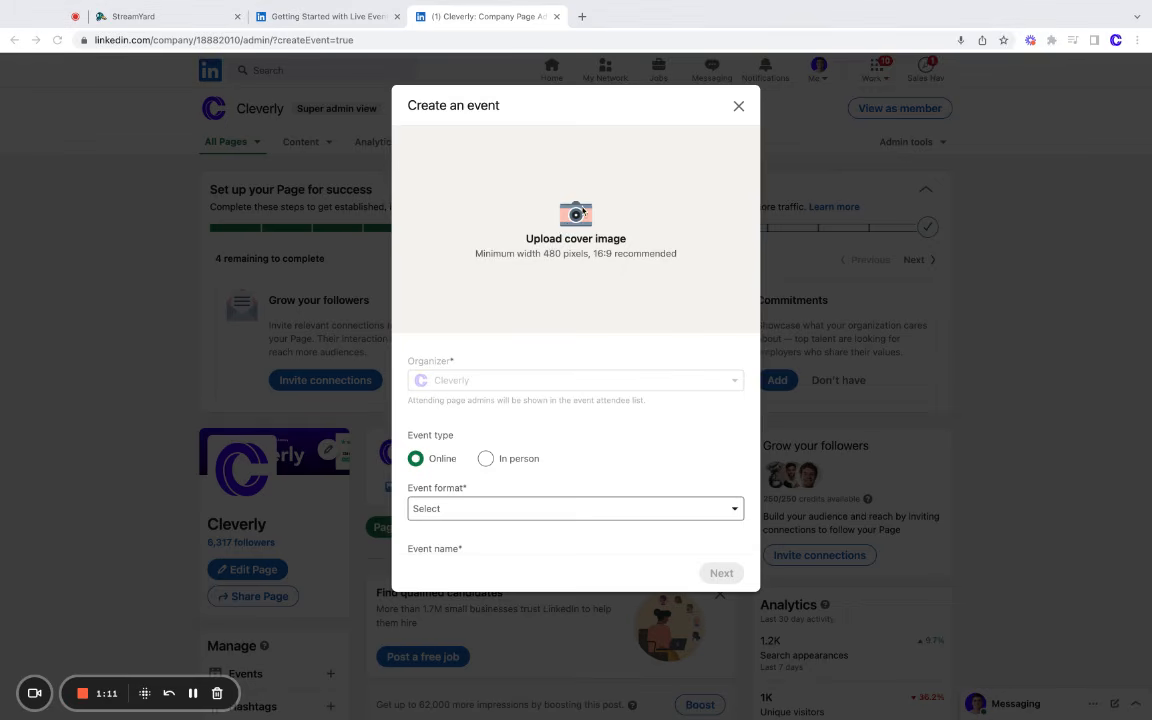
click(851, 423)
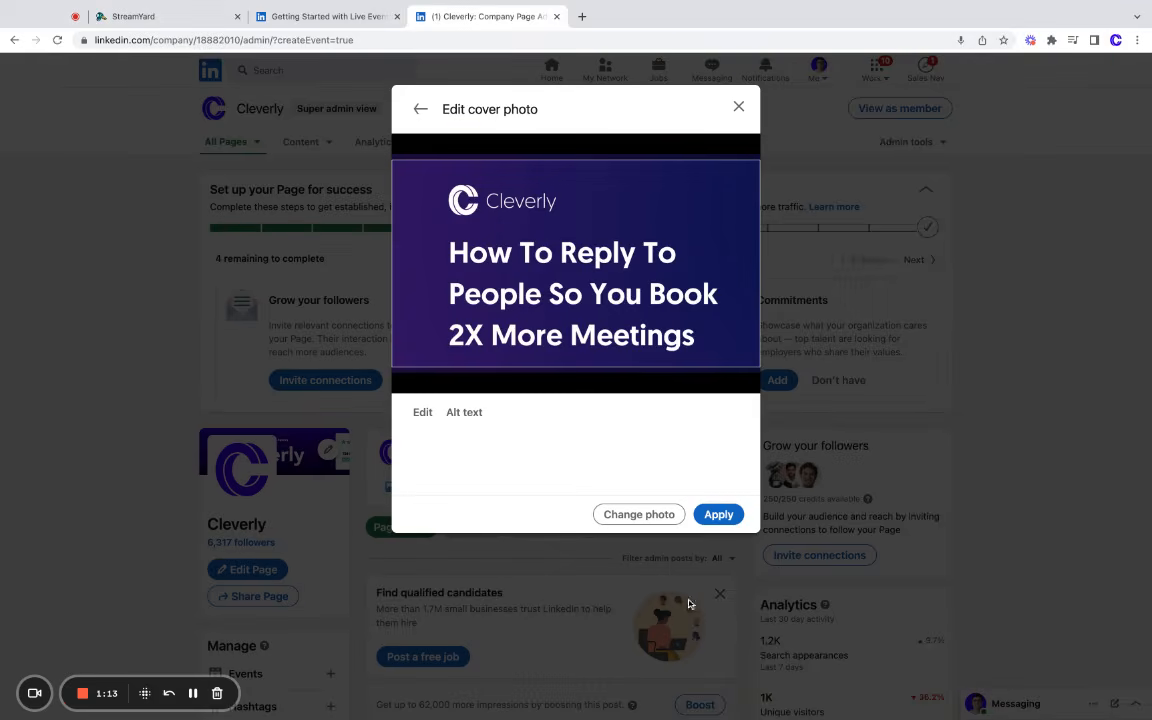
click(718, 514)
- Set the event format to LinkedIn Live and name the event "How to nurture leads so you close 2X more revenue"
scroll(573, 400, down, 3)
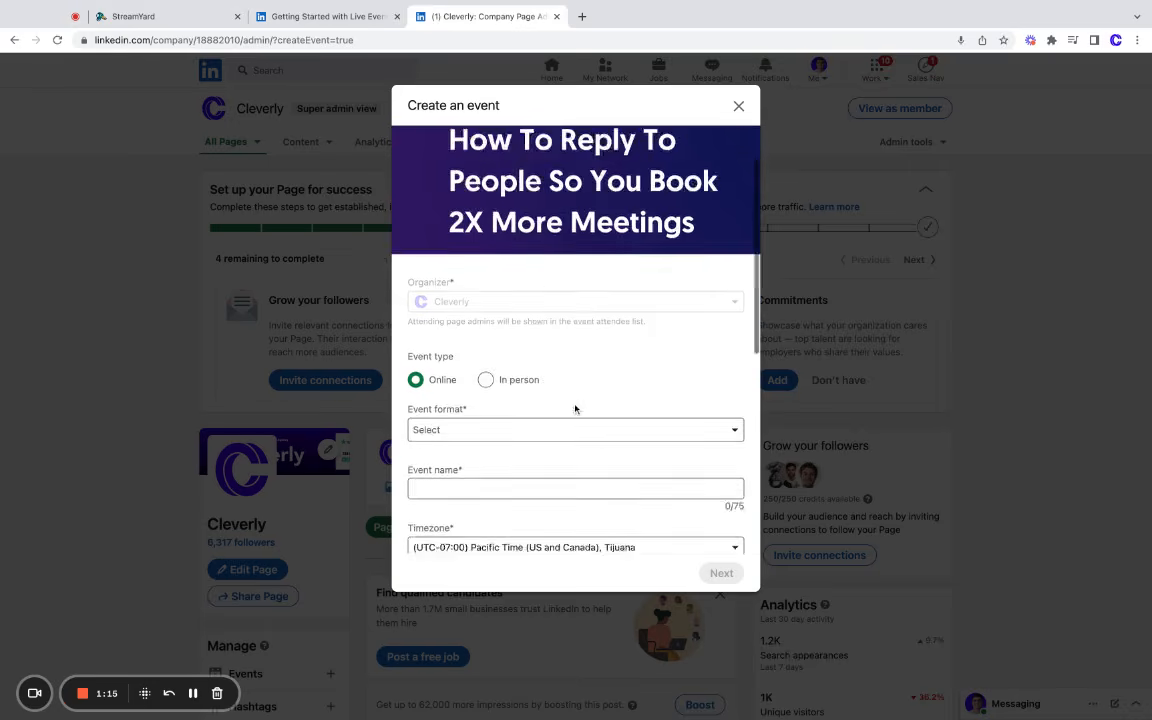
click(512, 336)
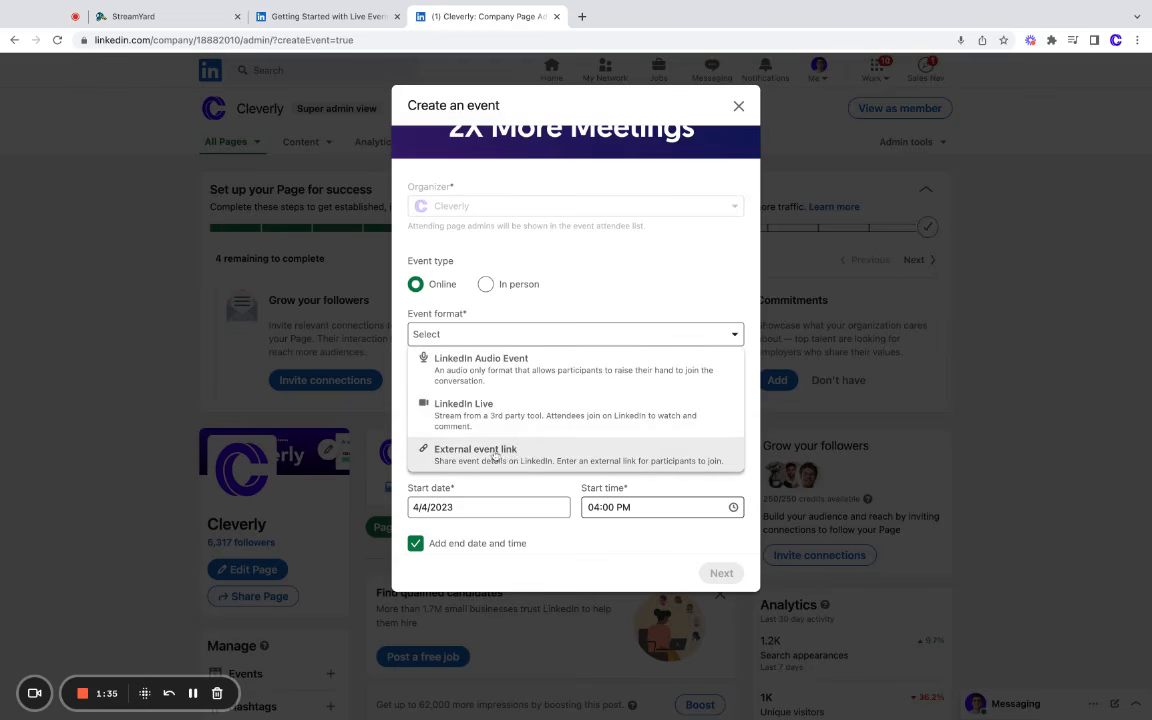
click(465, 408)
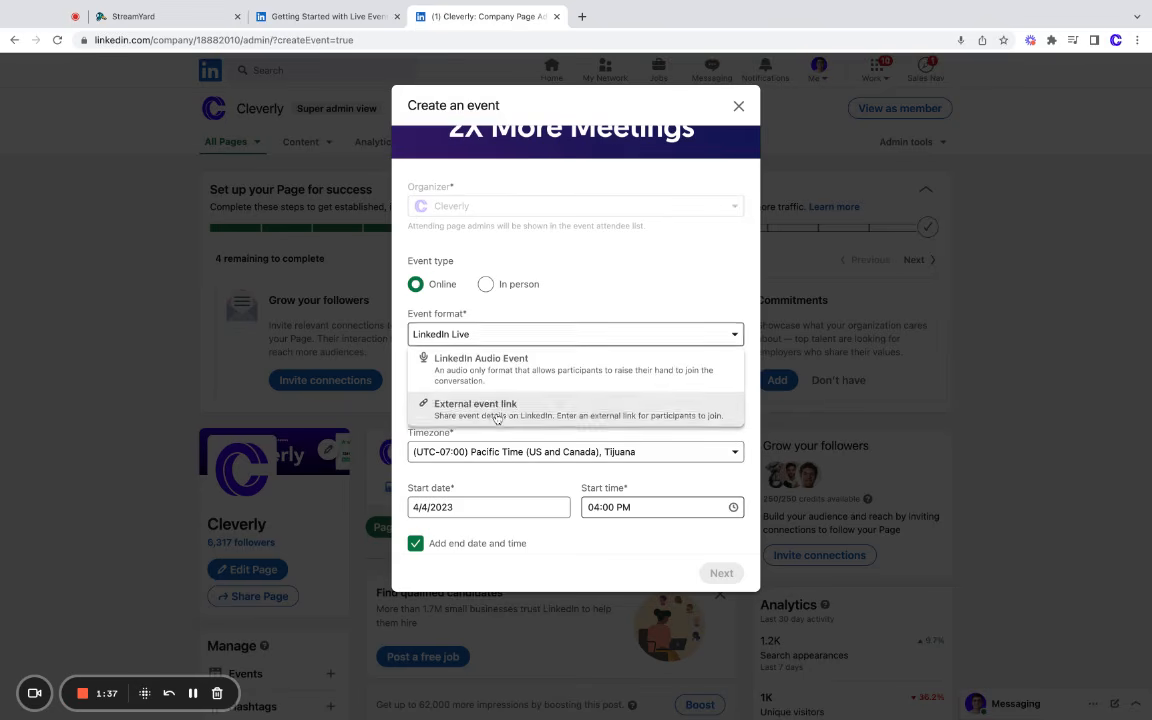
scroll(519, 328, down, 2)
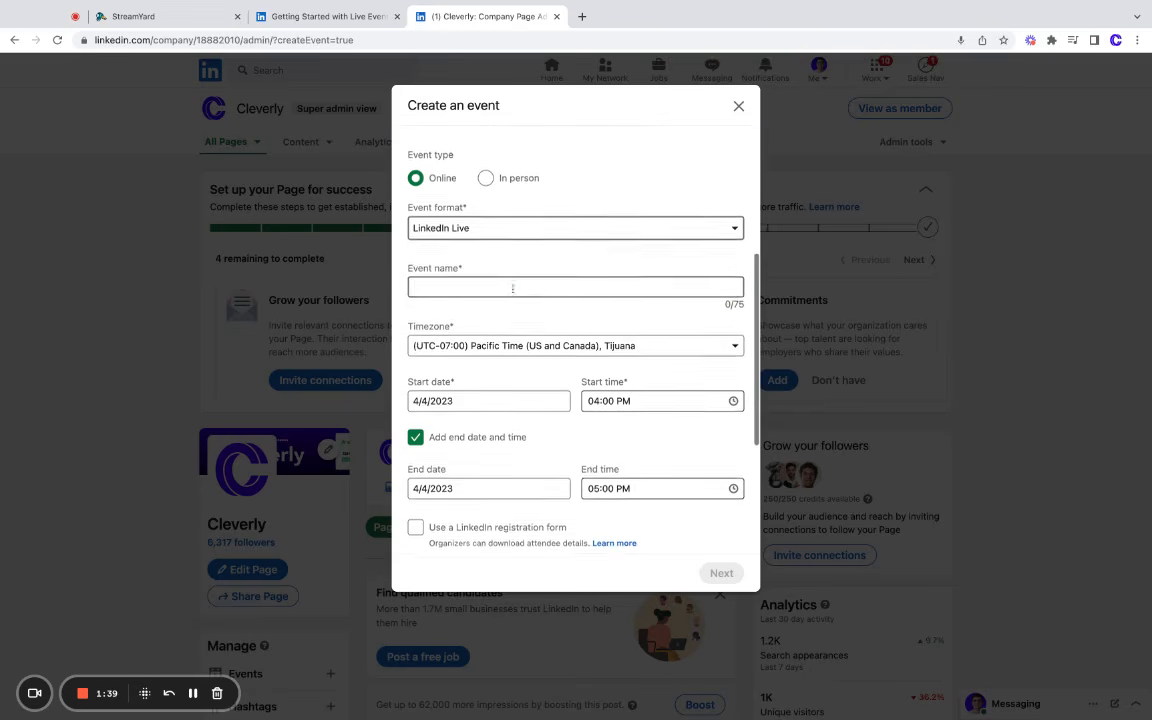
click(511, 286)
text(How to nurture leads so you close 2X more revenue)
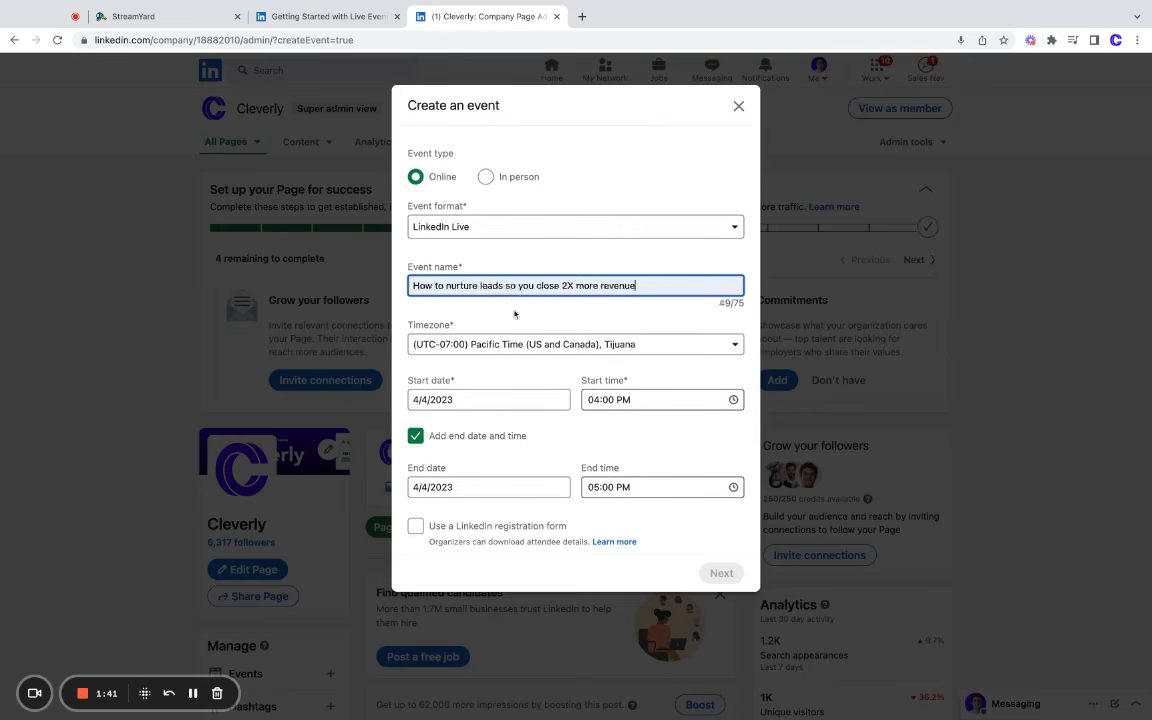
- Set the event's start date to 4/7/2023 and review the end date
scroll(550, 273, down, 2)
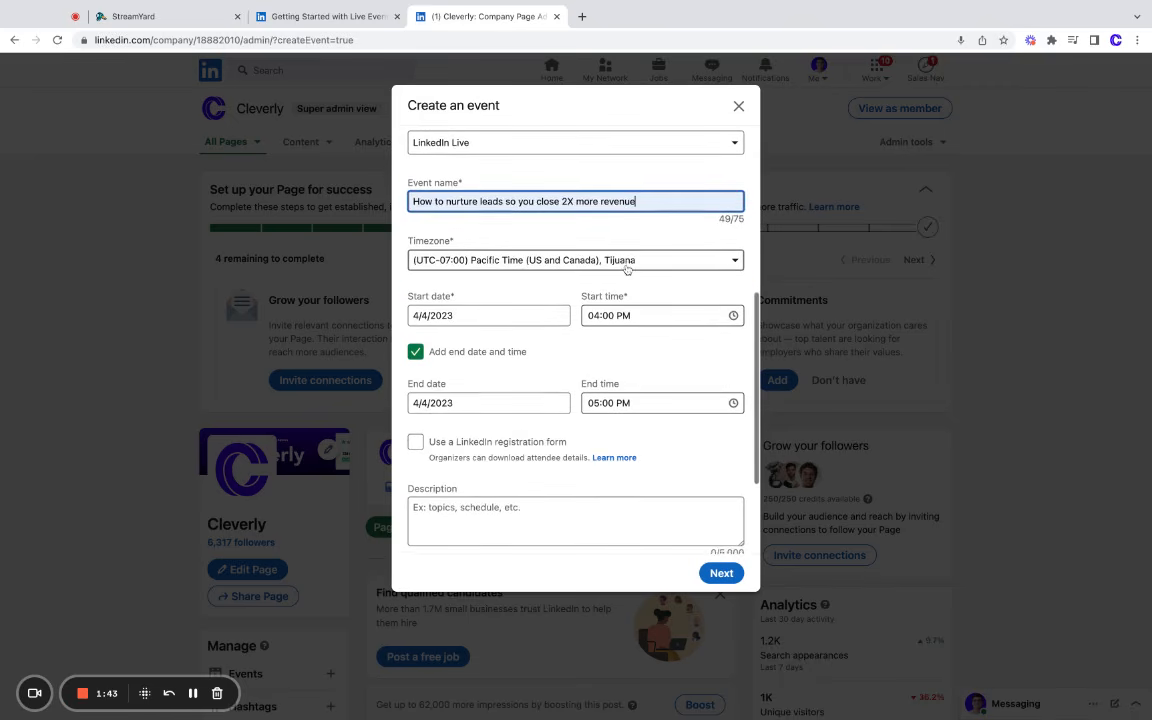
click(536, 298)
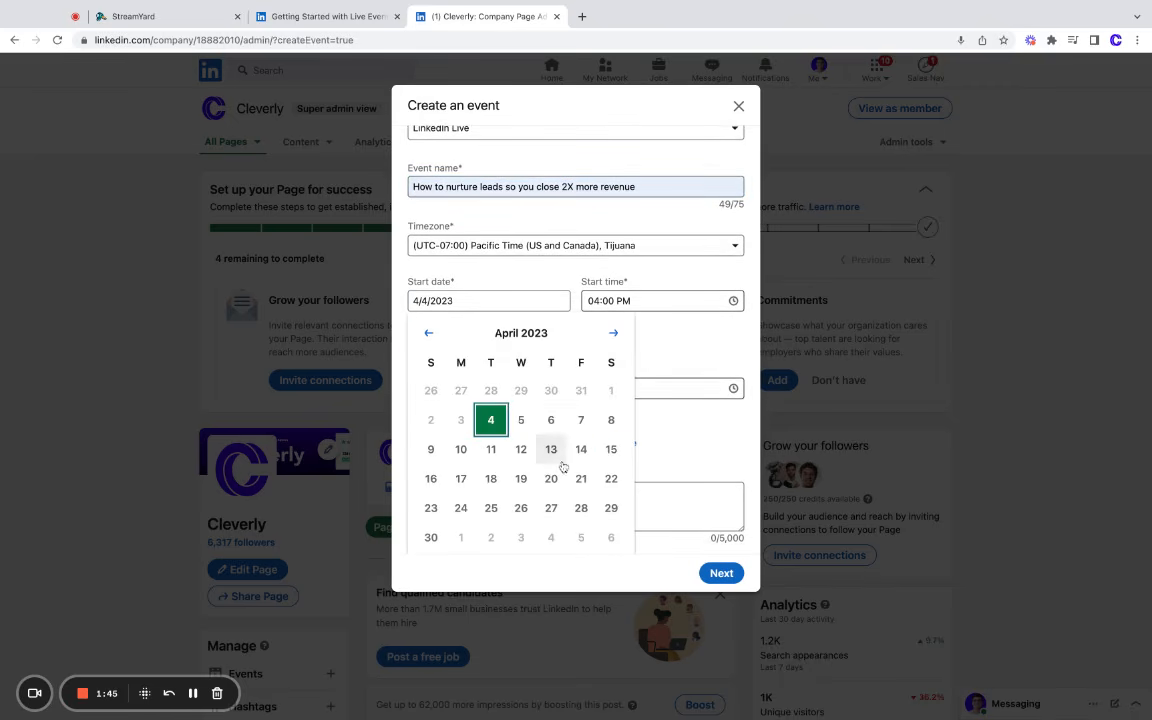
click(580, 420)
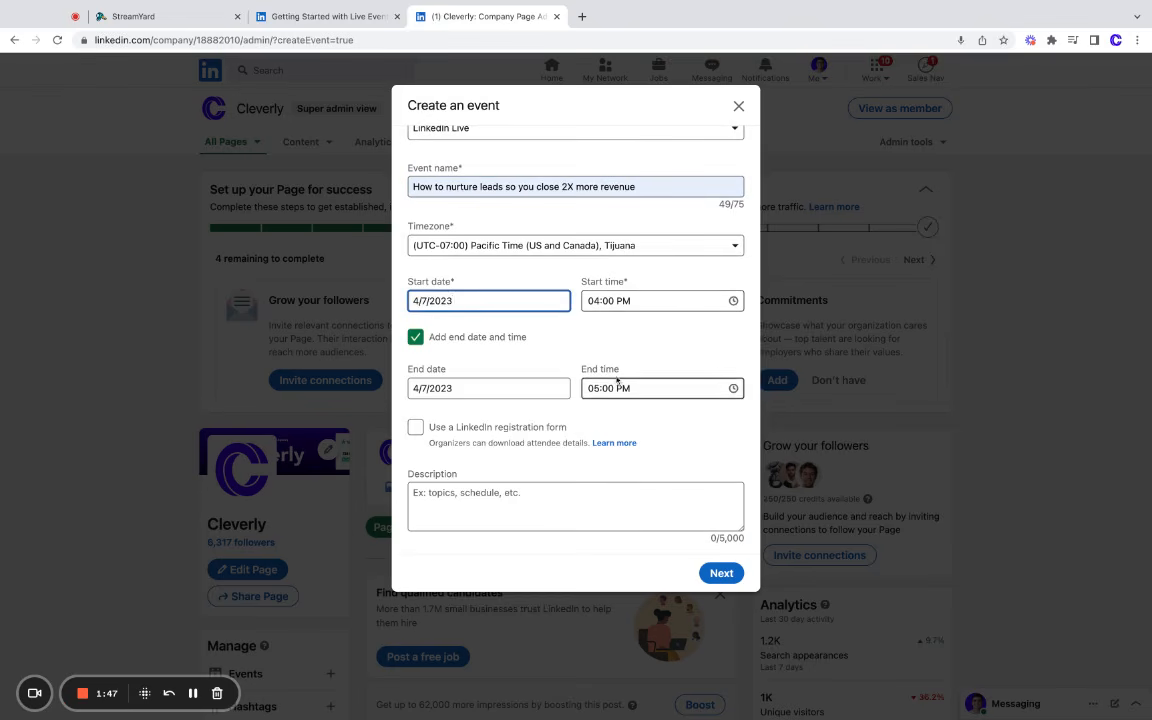
click(502, 289)
scroll(502, 291, down, 2)
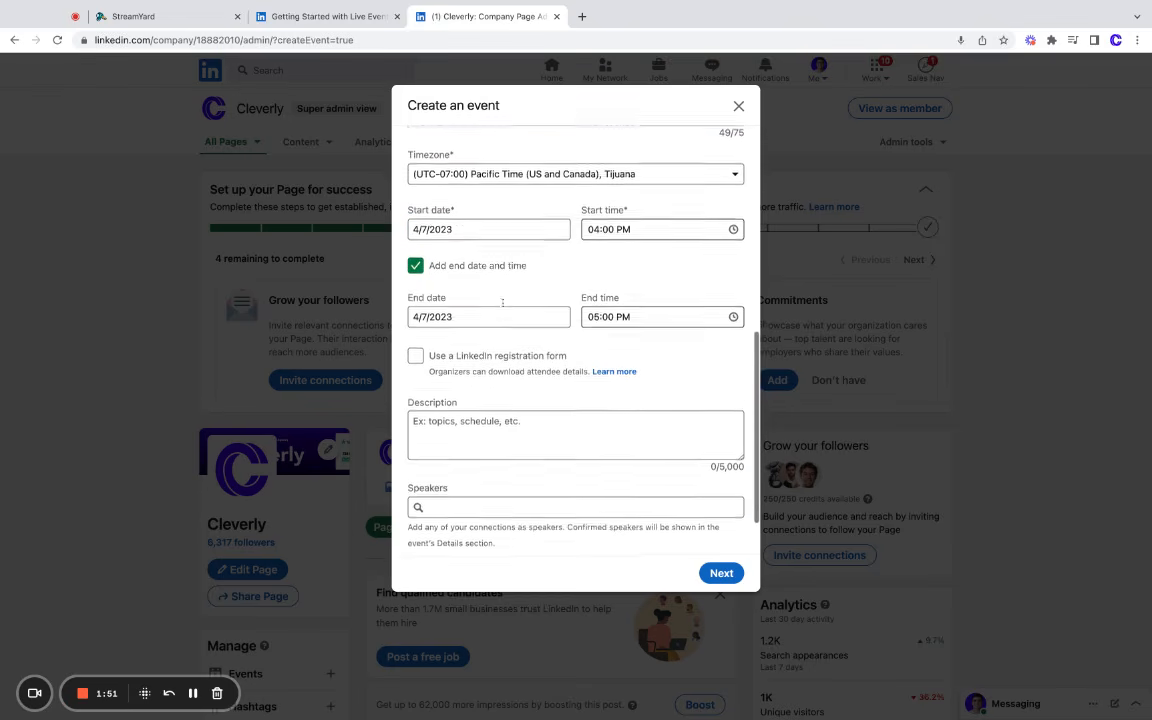
click(461, 310)
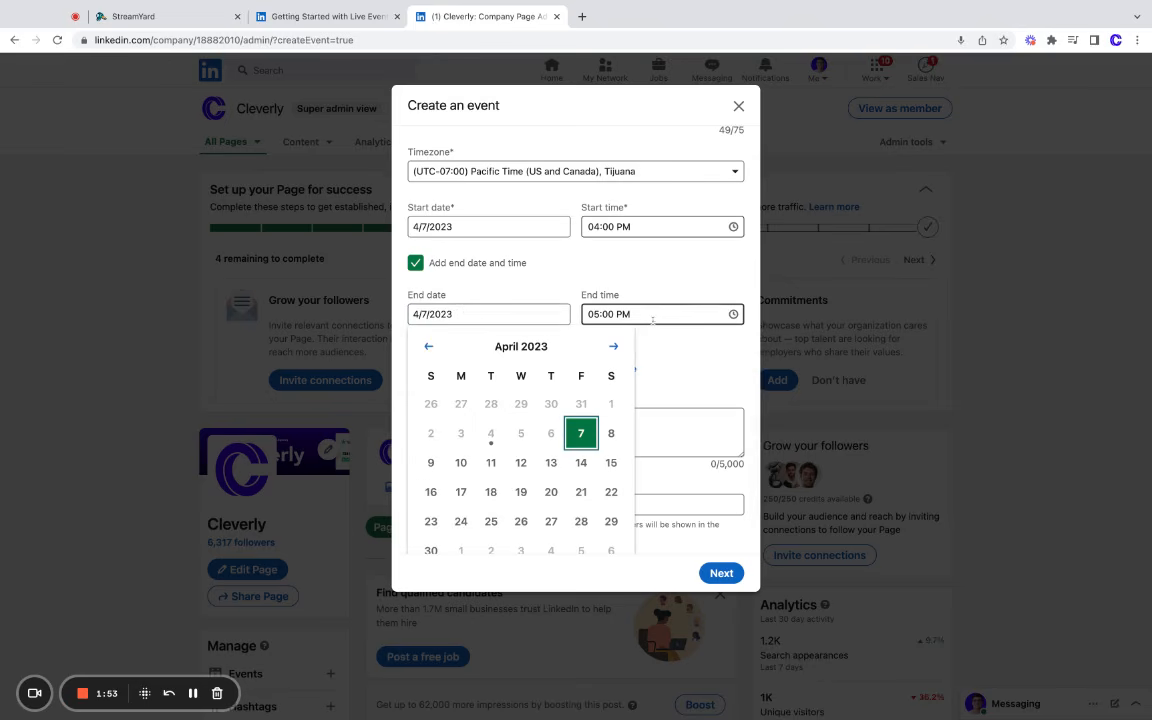
click(614, 292)
scroll(614, 292, down, 1)
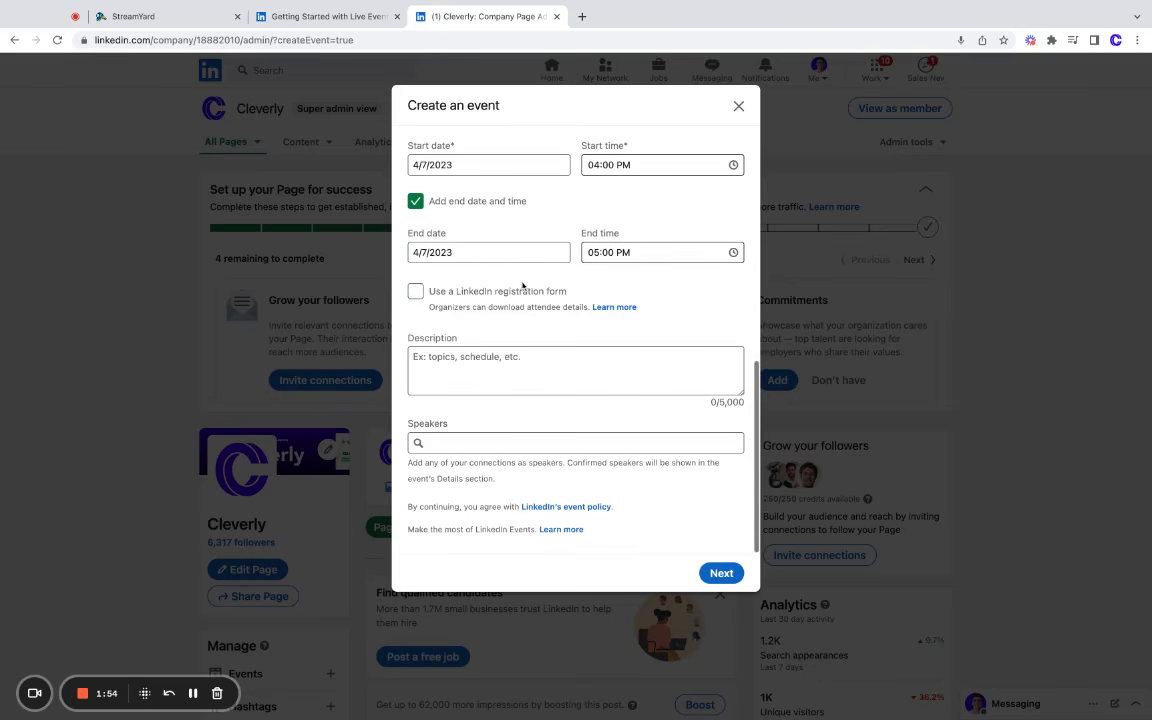
click(415, 292)
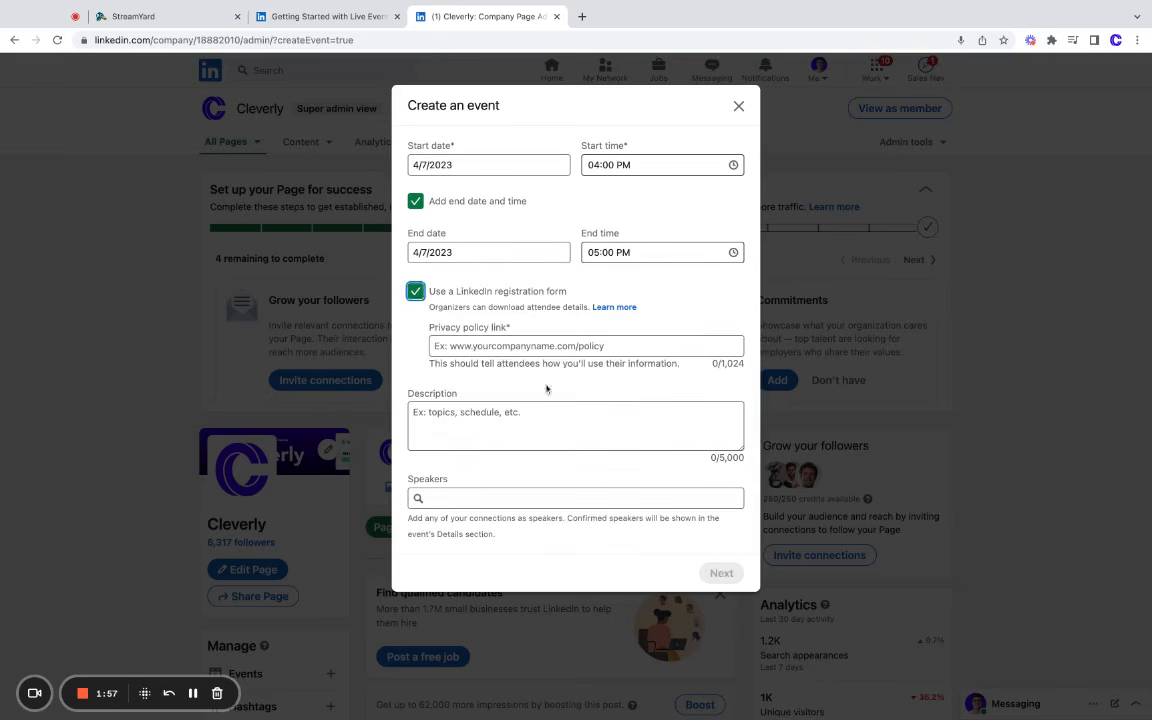
drag(498, 307, 577, 308)
click(646, 345)
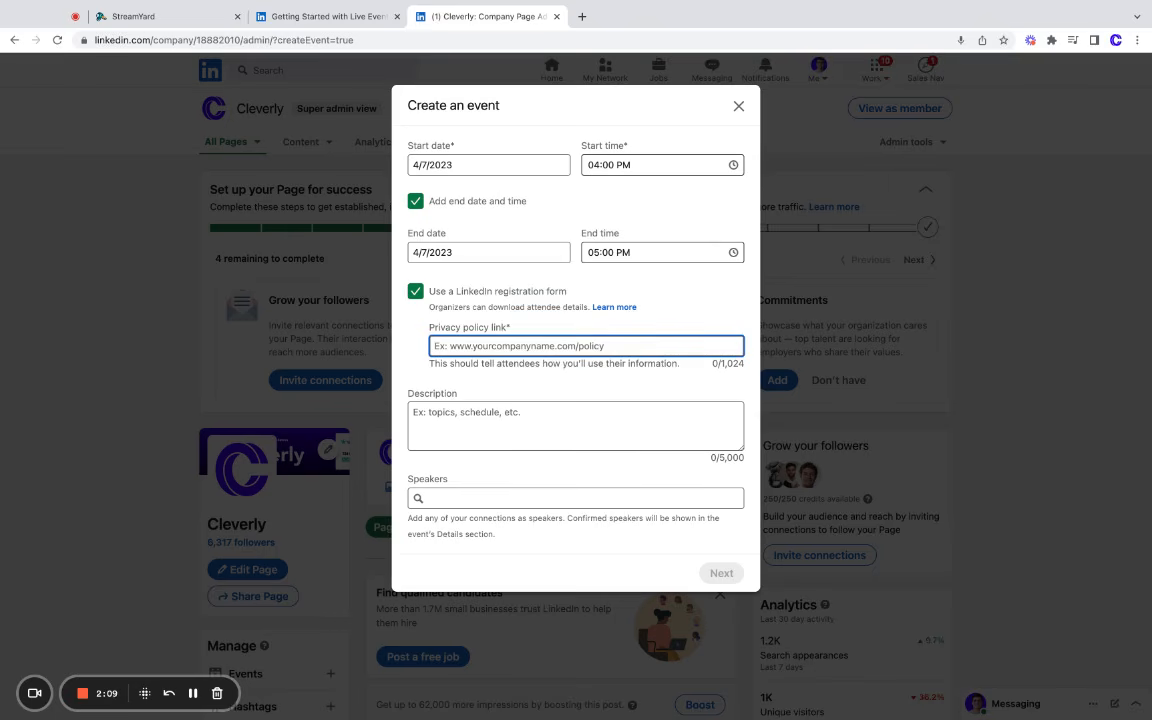
text(www.)
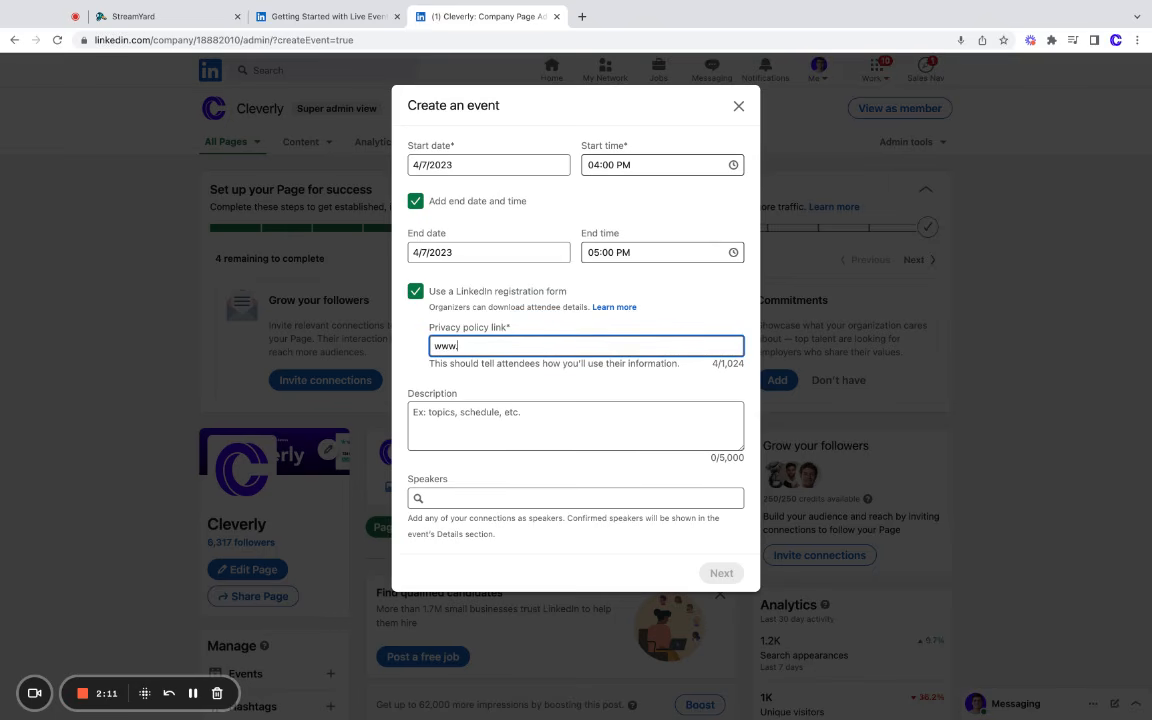
key(BackSpace)
key(BackSpace)
key(BackSpace)
key(BackSpace)
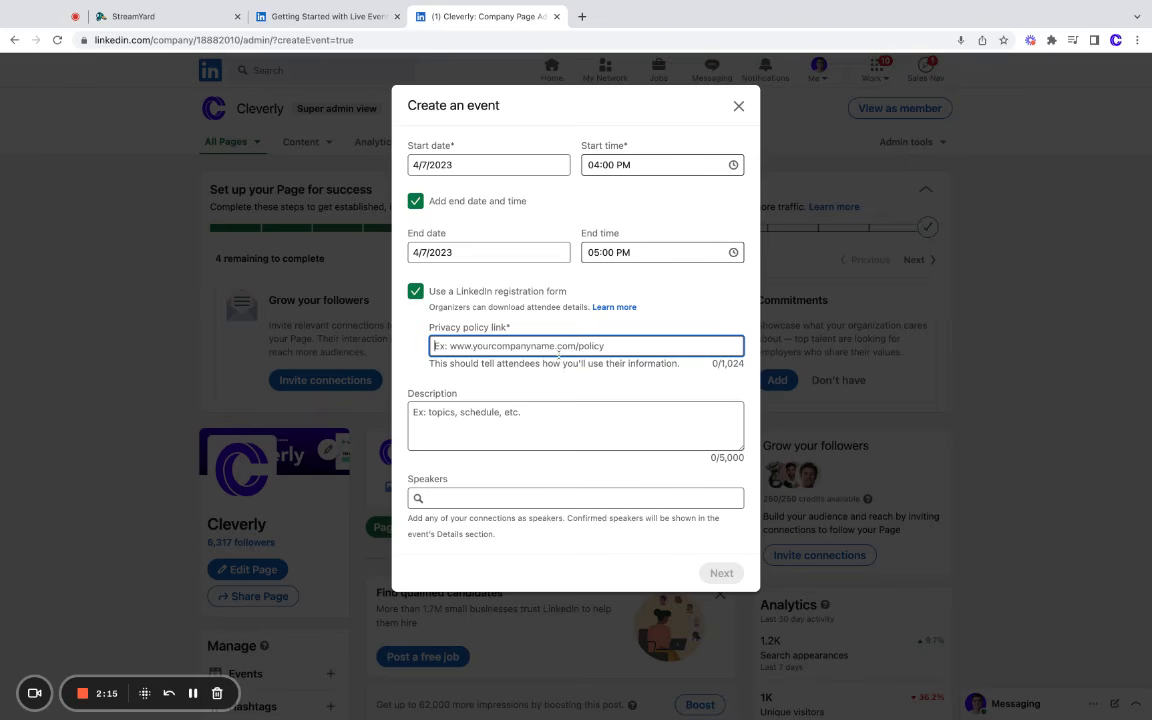
text(ww)
text(wc,)
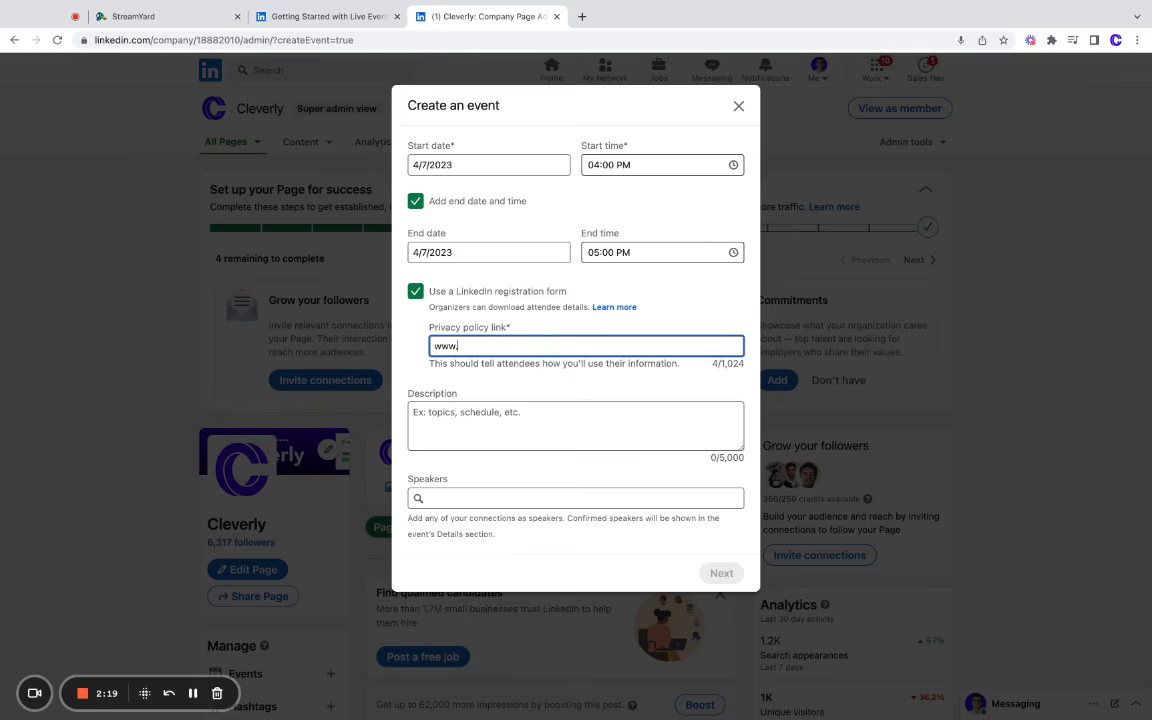
text(leverly.co)
- Paste the prepared webinar text beginning "Leads ghosting you?" as the event description and read it through
click(581, 405)
key(ctrl+v)
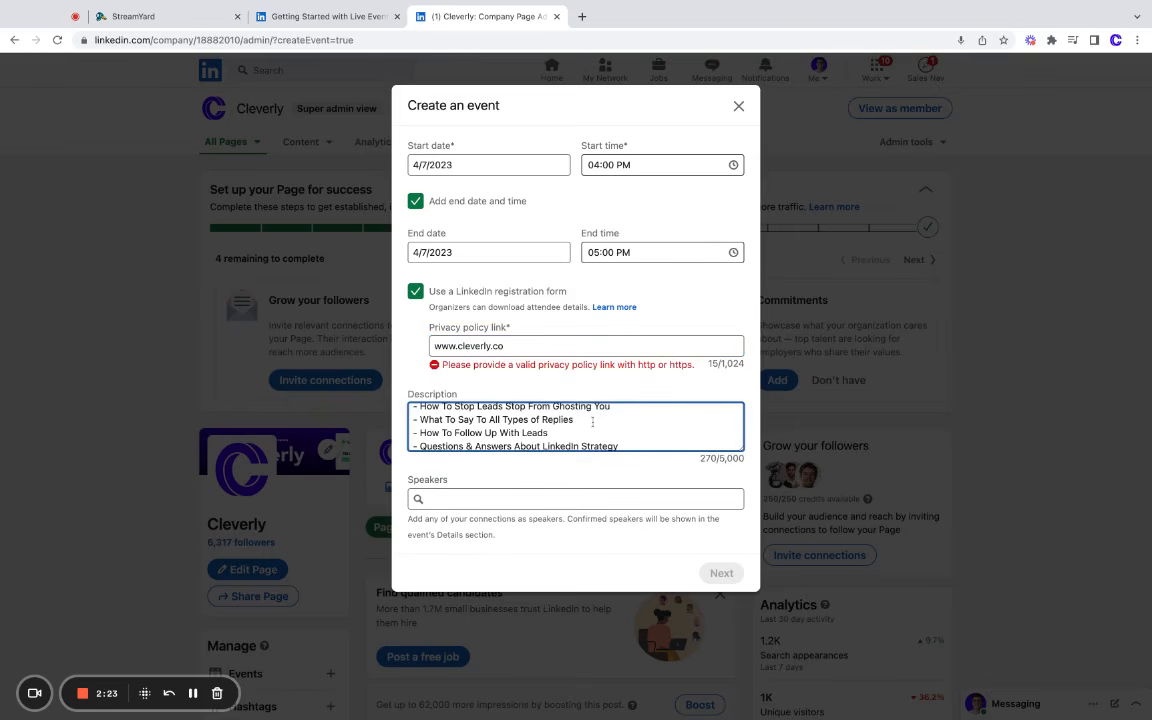
scroll(592, 421, up, 3)
click(463, 422)
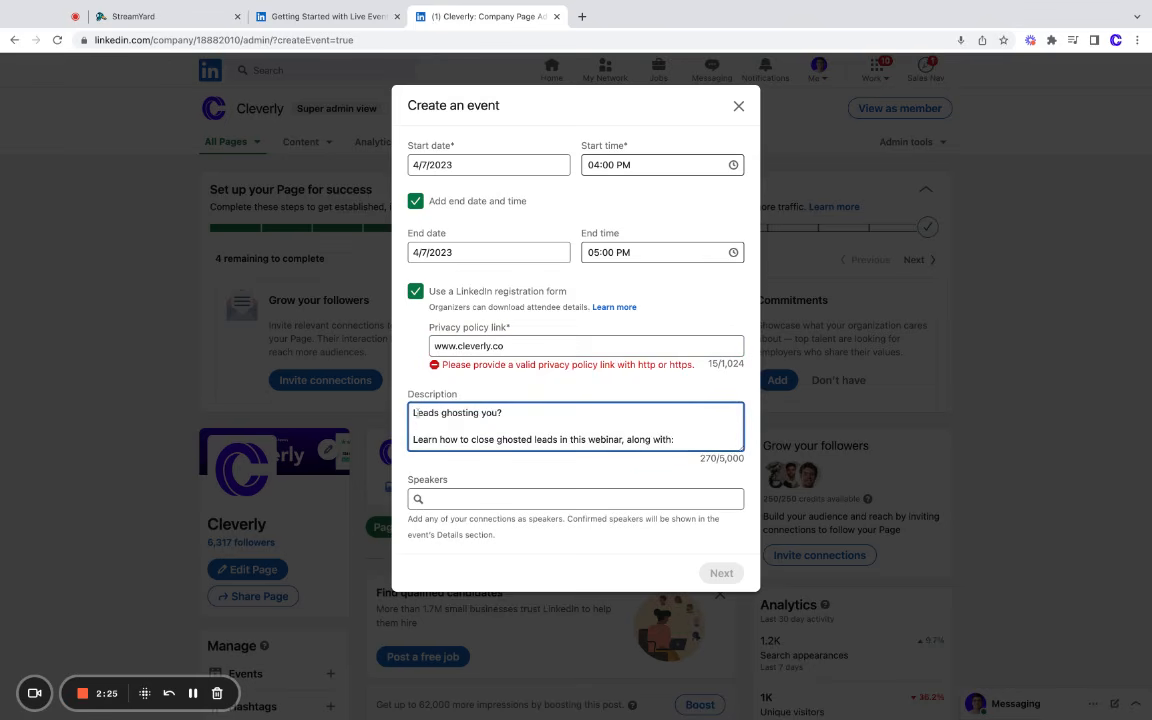
scroll(505, 418, down, 5)
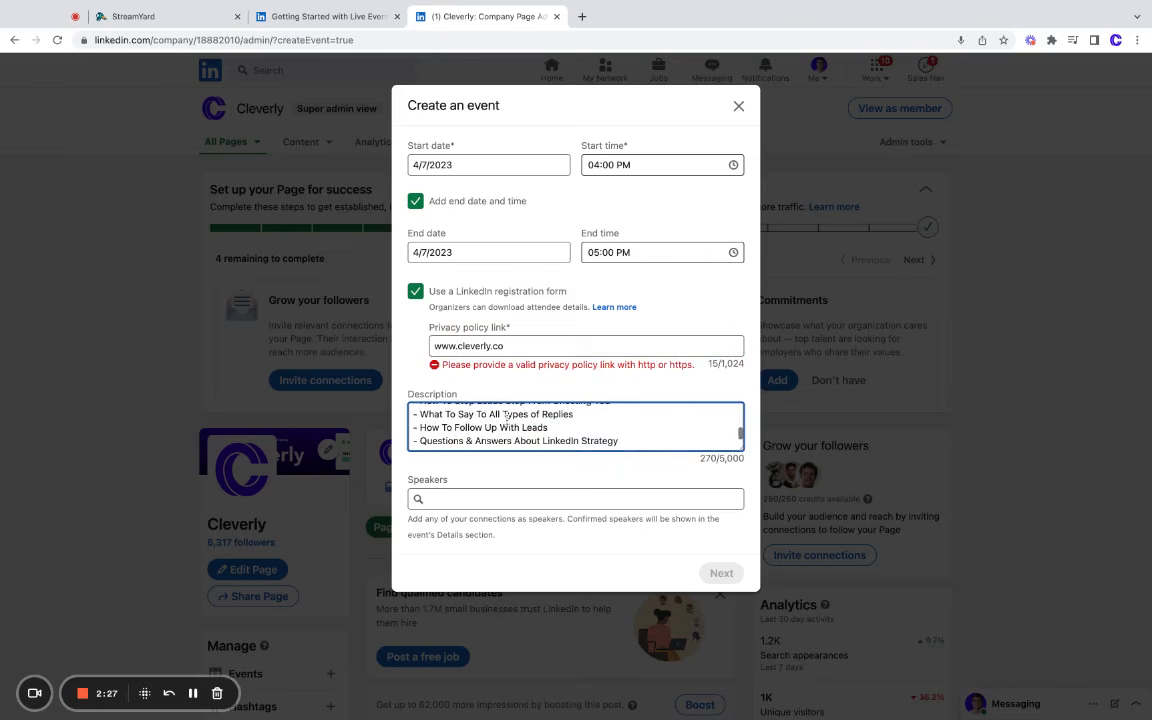
scroll(570, 427, up, 5)
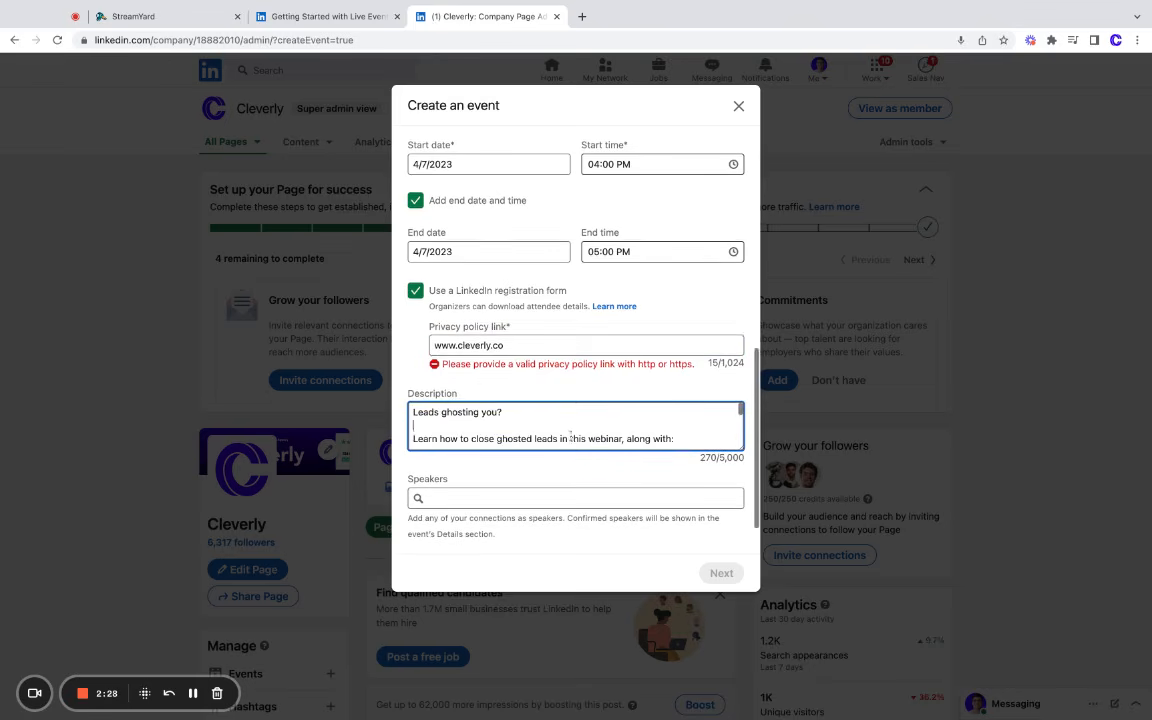
click(558, 347)
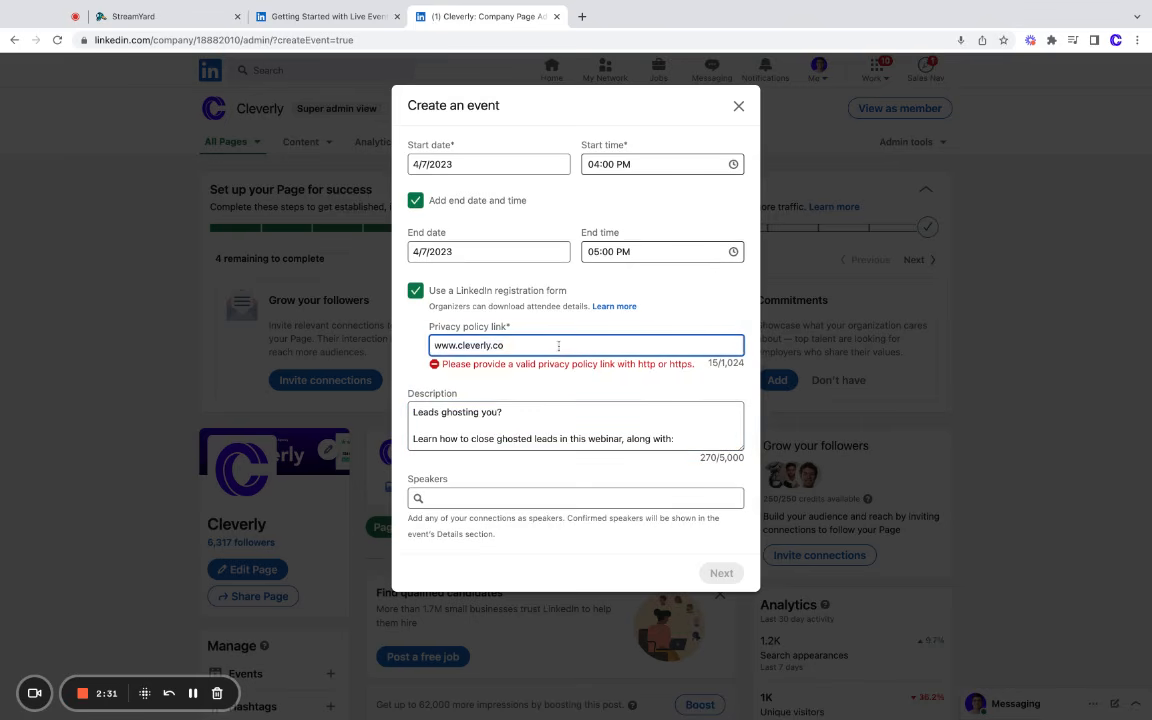
key(super+a)
key(super+c)
key(BackSpace)
click(581, 17)
text(cleverly.co)
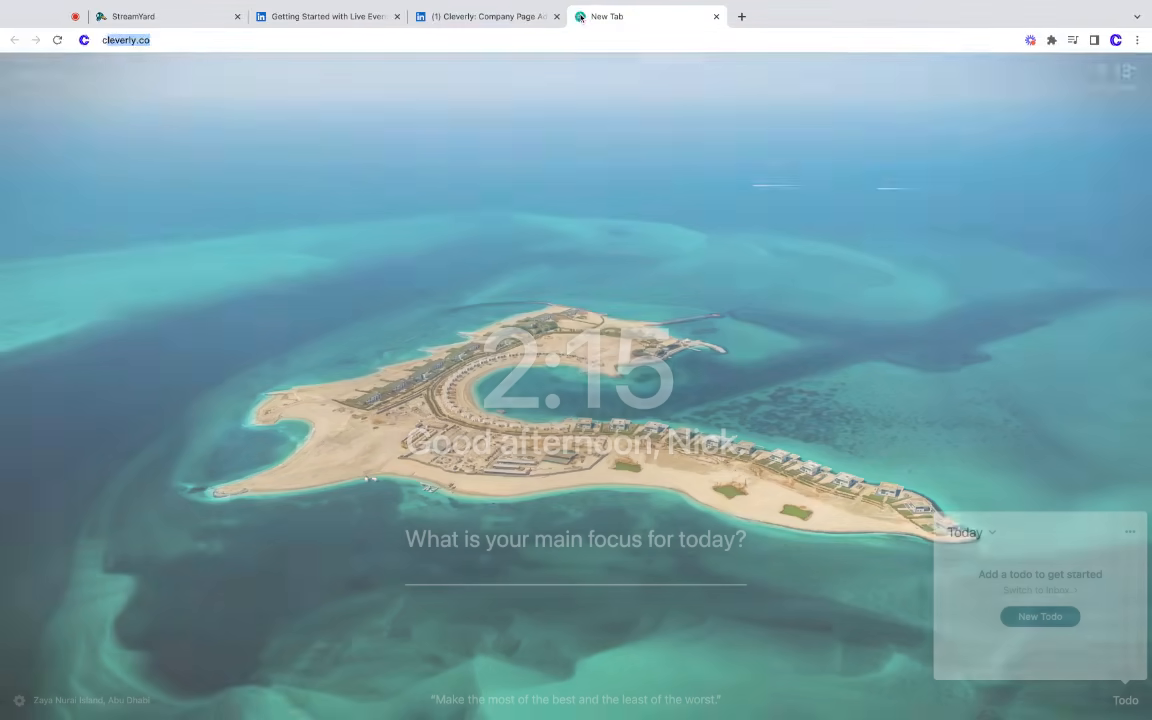
key(Return)
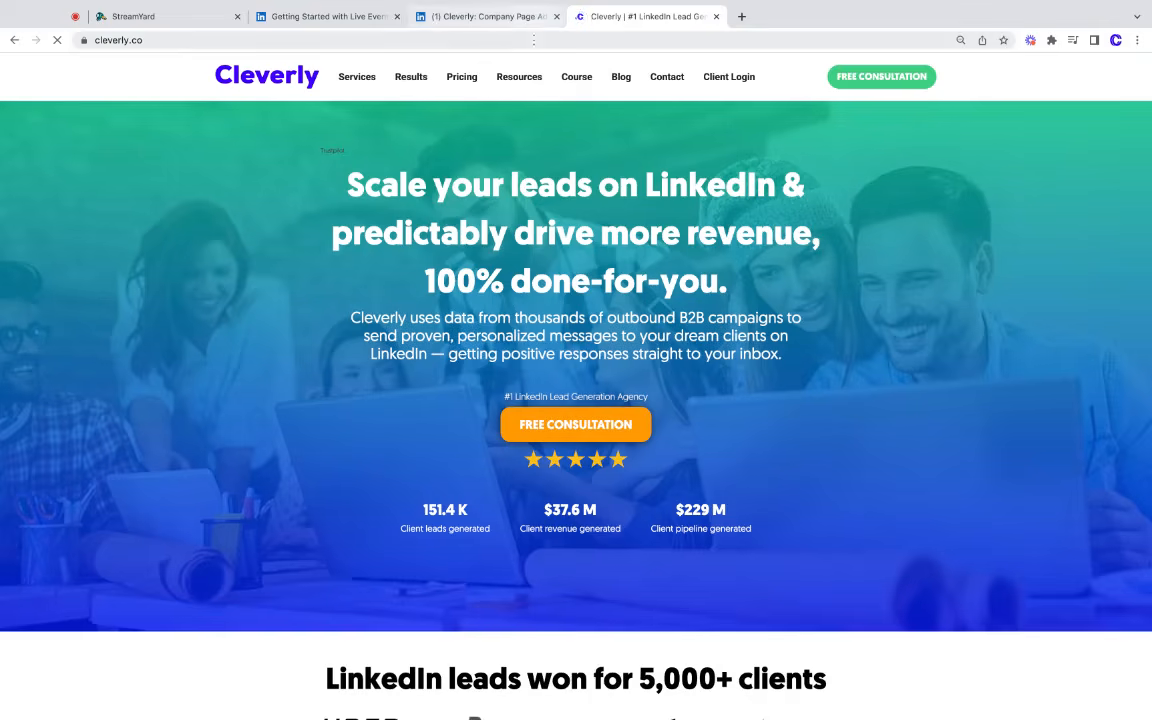
click(480, 16)
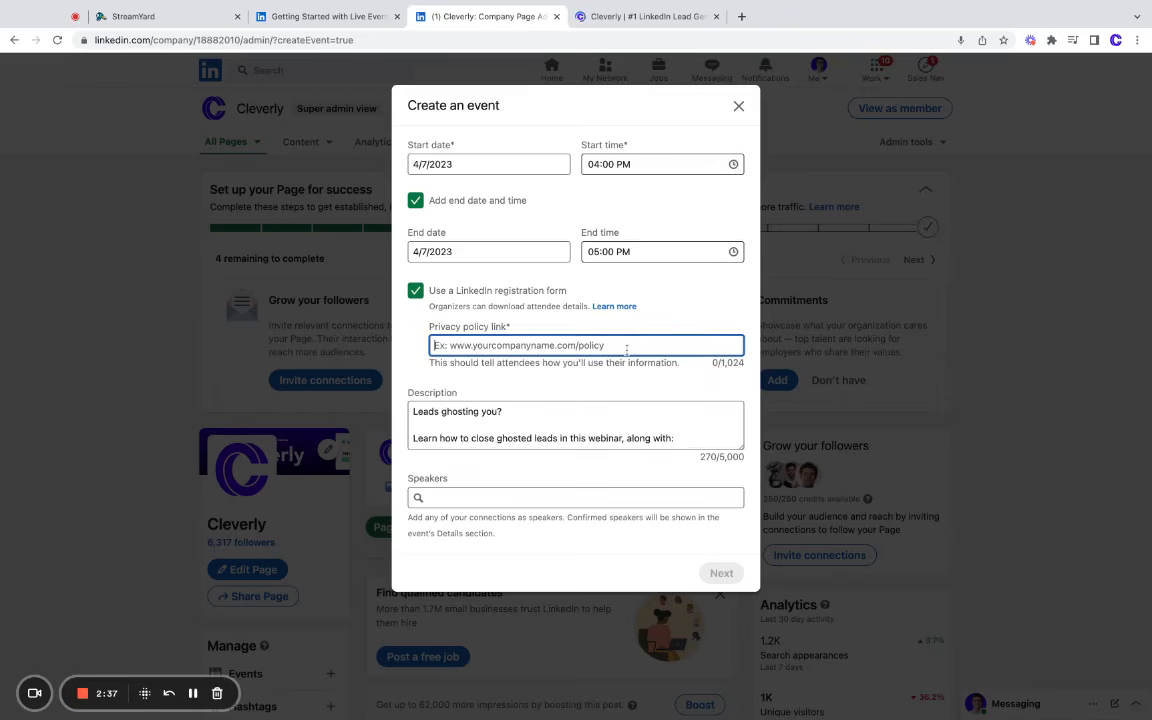
key(super+v)
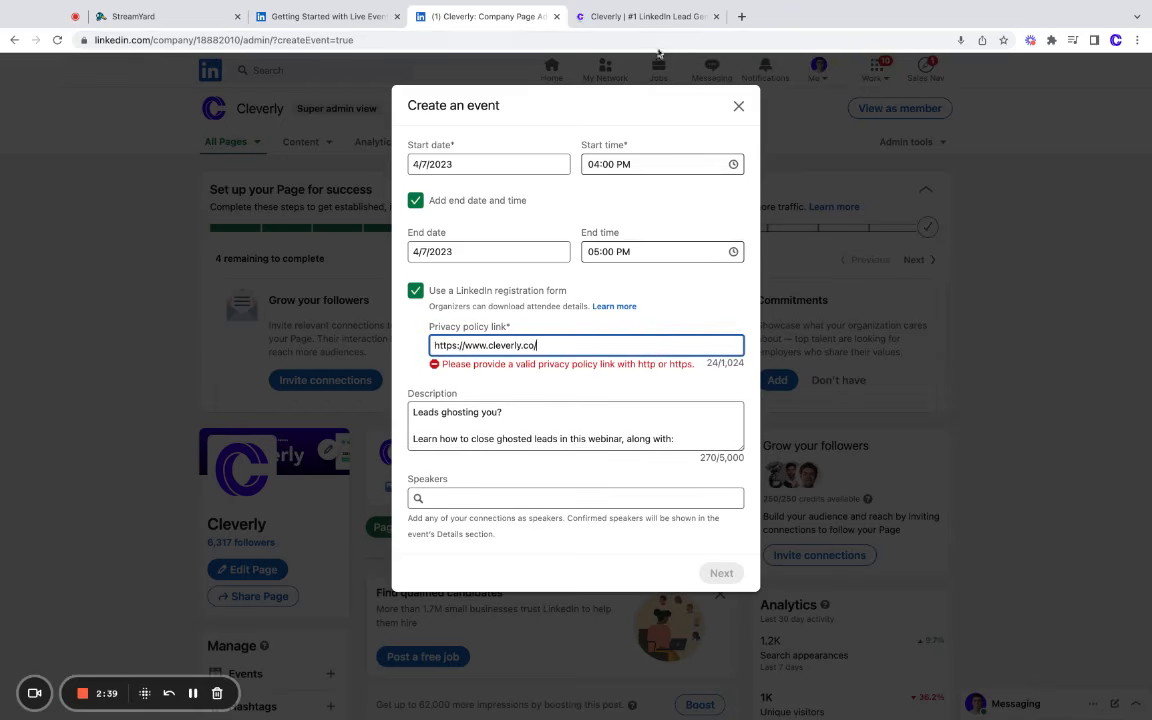
click(640, 16)
scroll(676, 248, down, 10)
scroll(676, 248, down, 15)
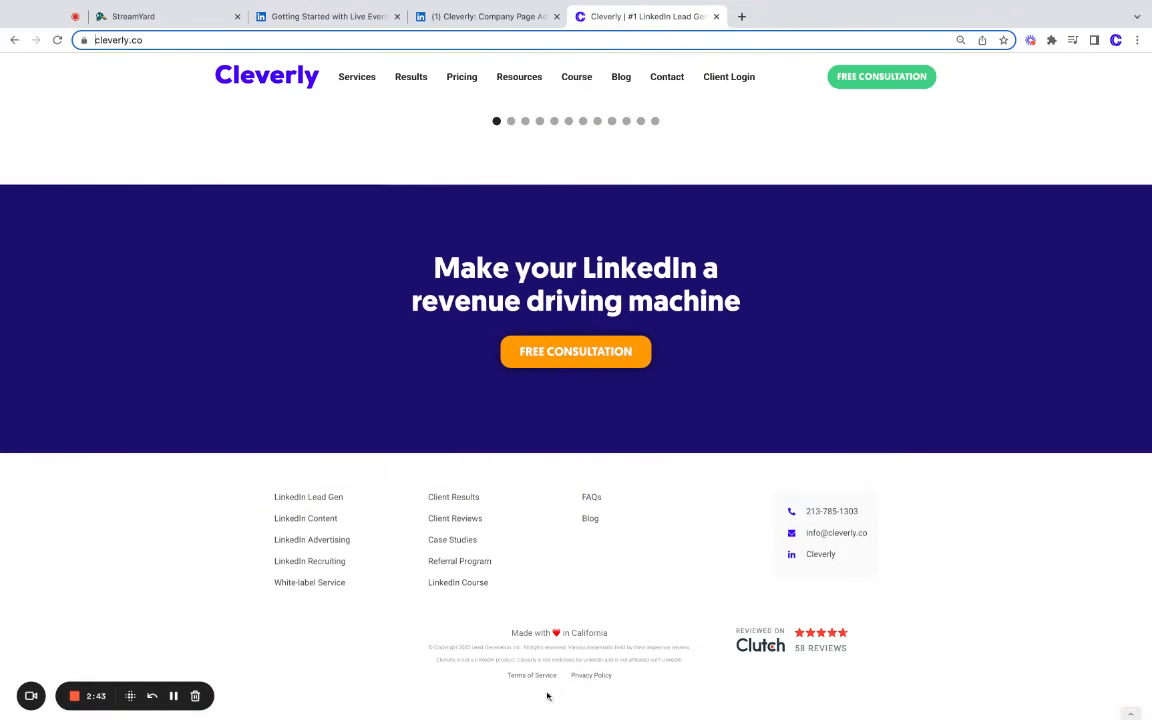
click(592, 676)
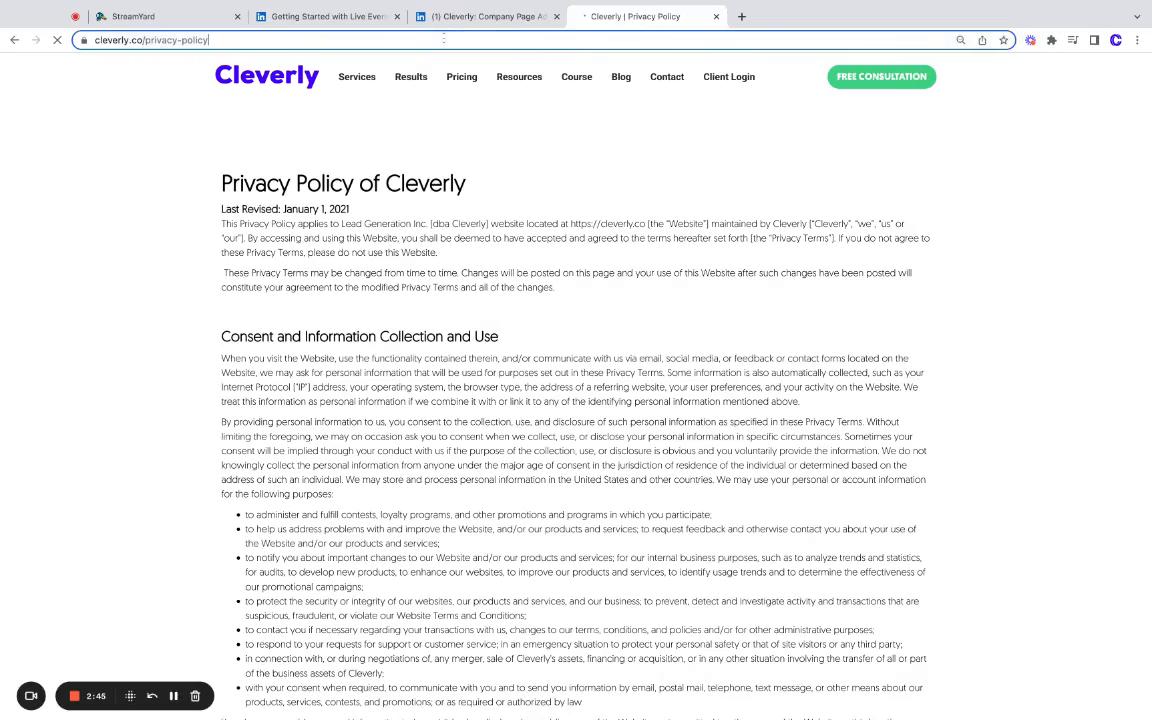
click(450, 16)
key(ctrl+a)
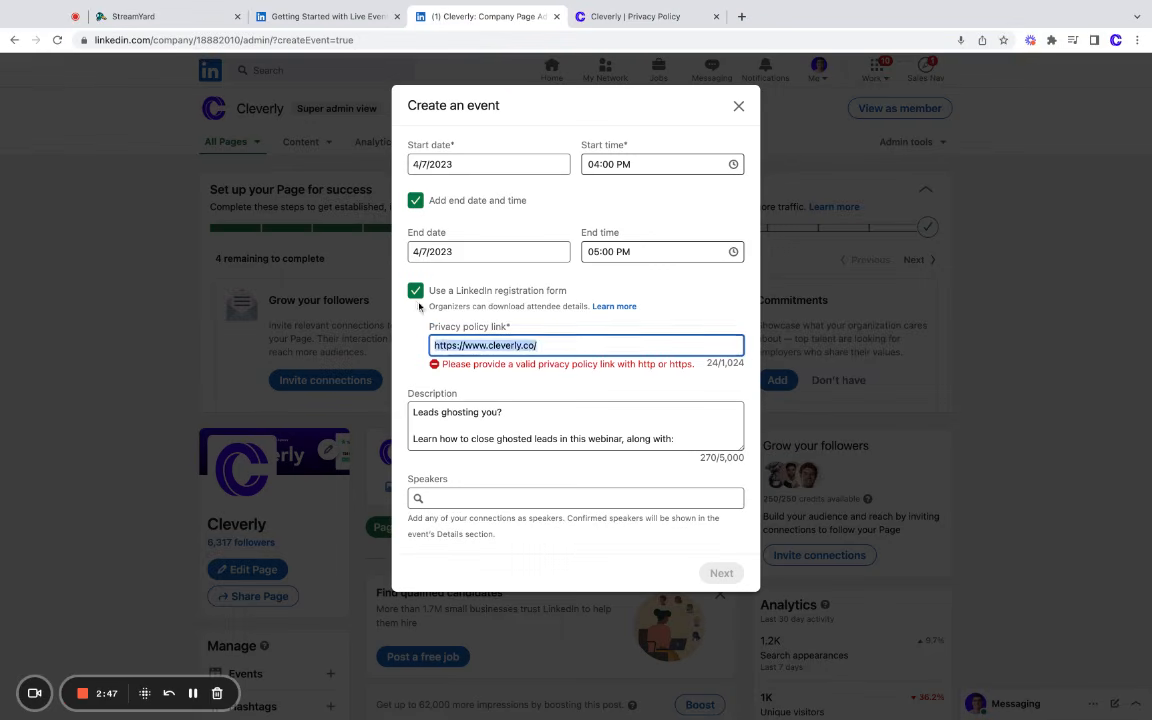
text(https://www.cleverly.co/privacy-policy)
- Add Cleverly's CEO and its Chief Strategy Officer as event speakers and continue to the event's share post
scroll(681, 334, down, 1)
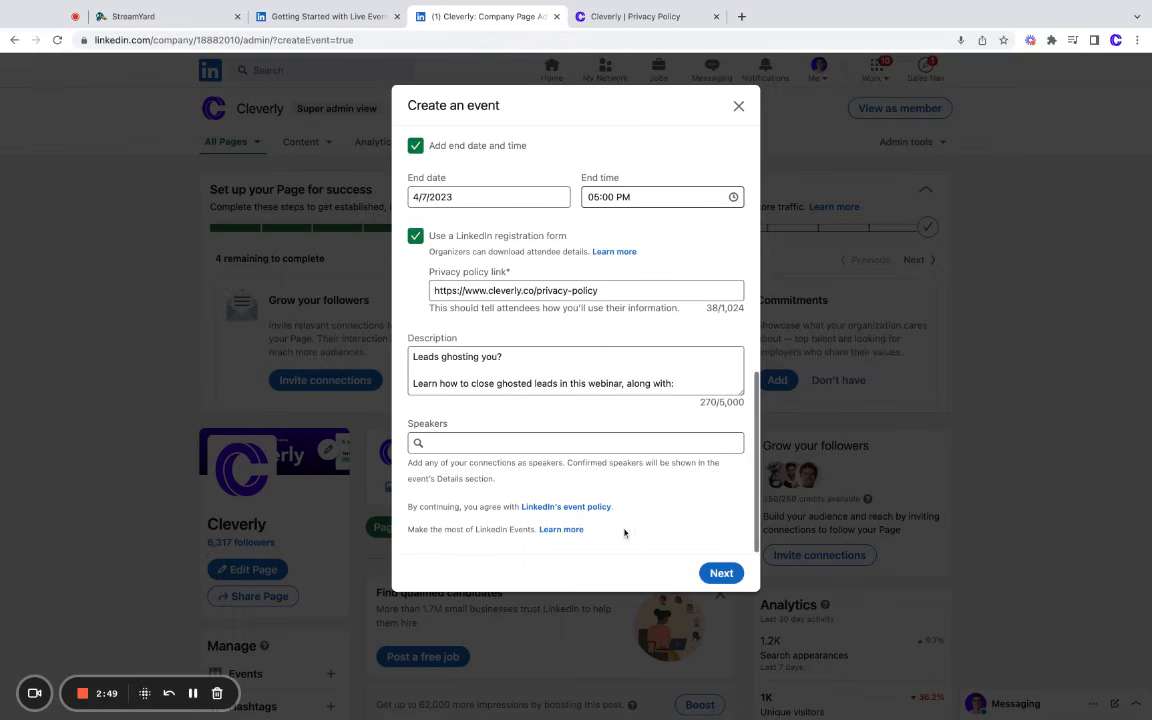
click(570, 440)
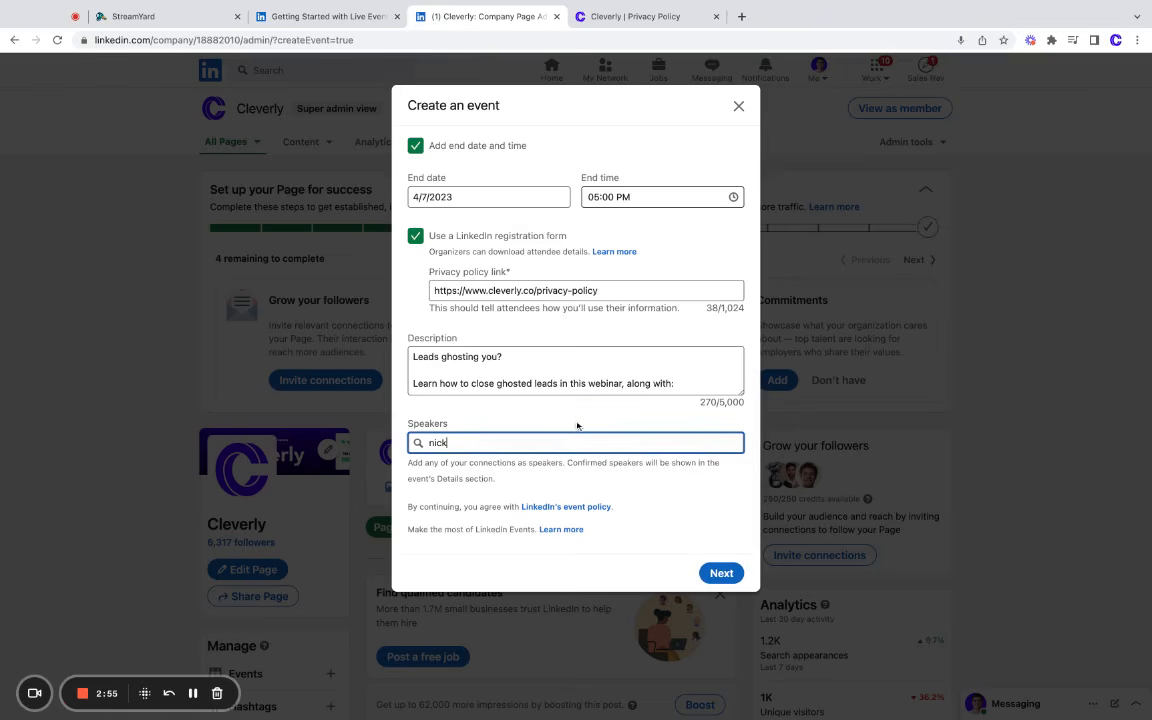
click(490, 463)
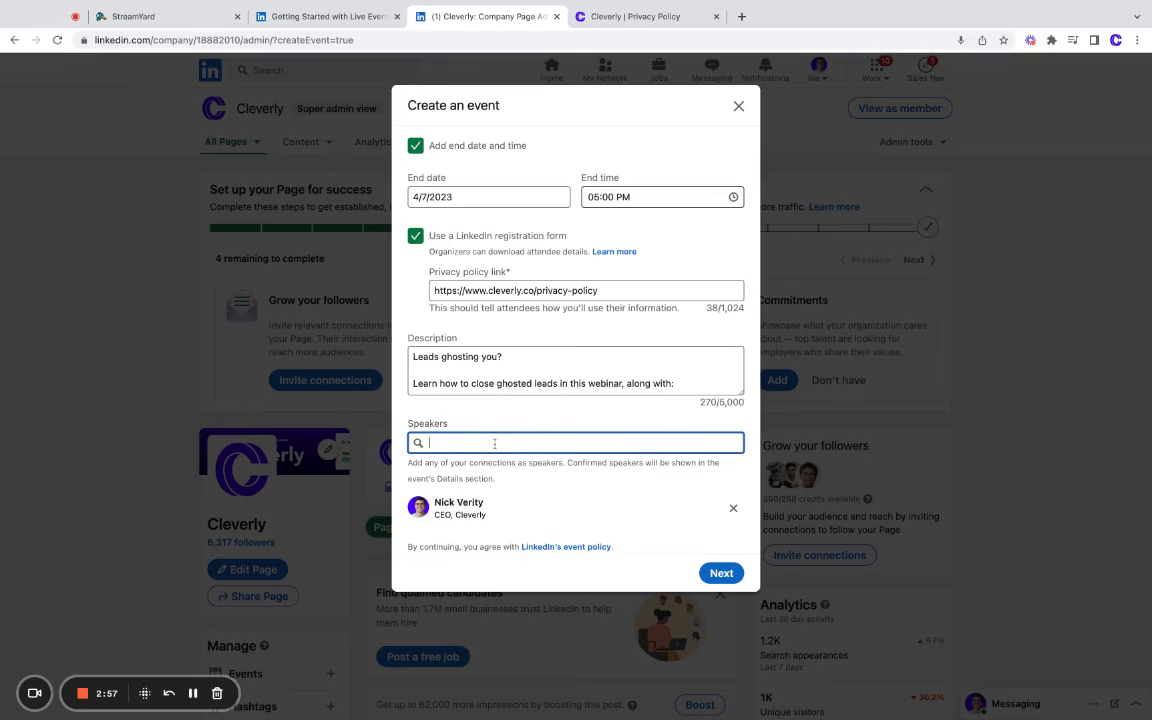
text(nic)
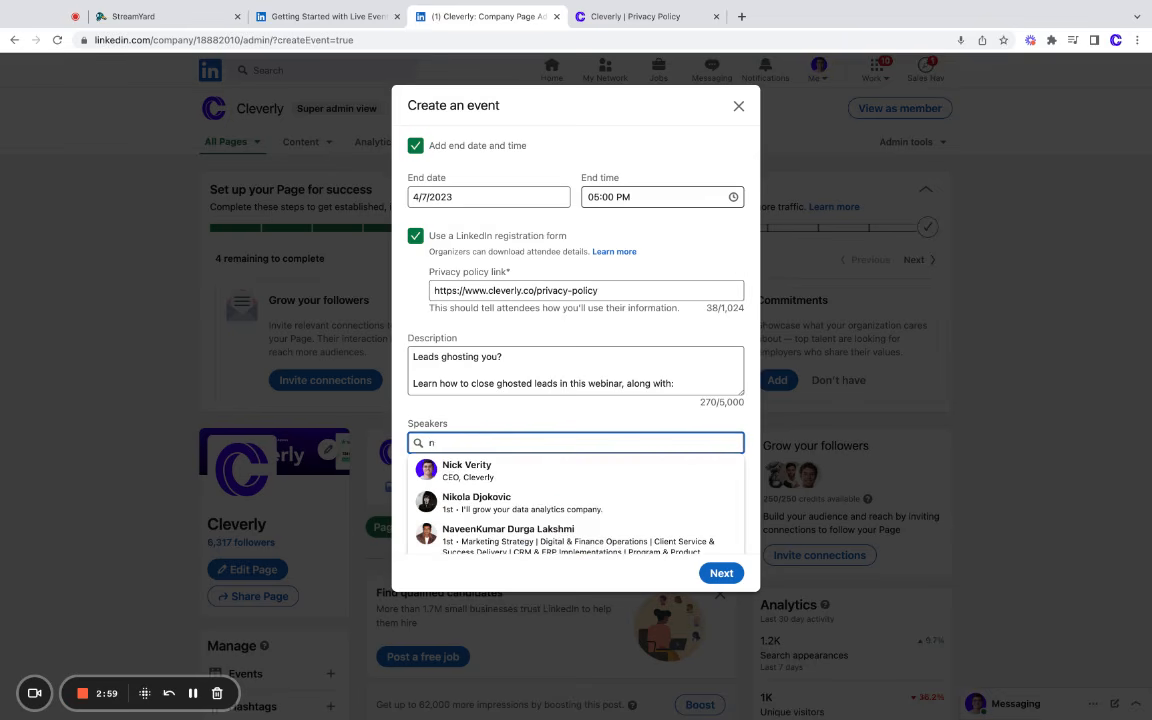
key(BackSpace)
text(cam)
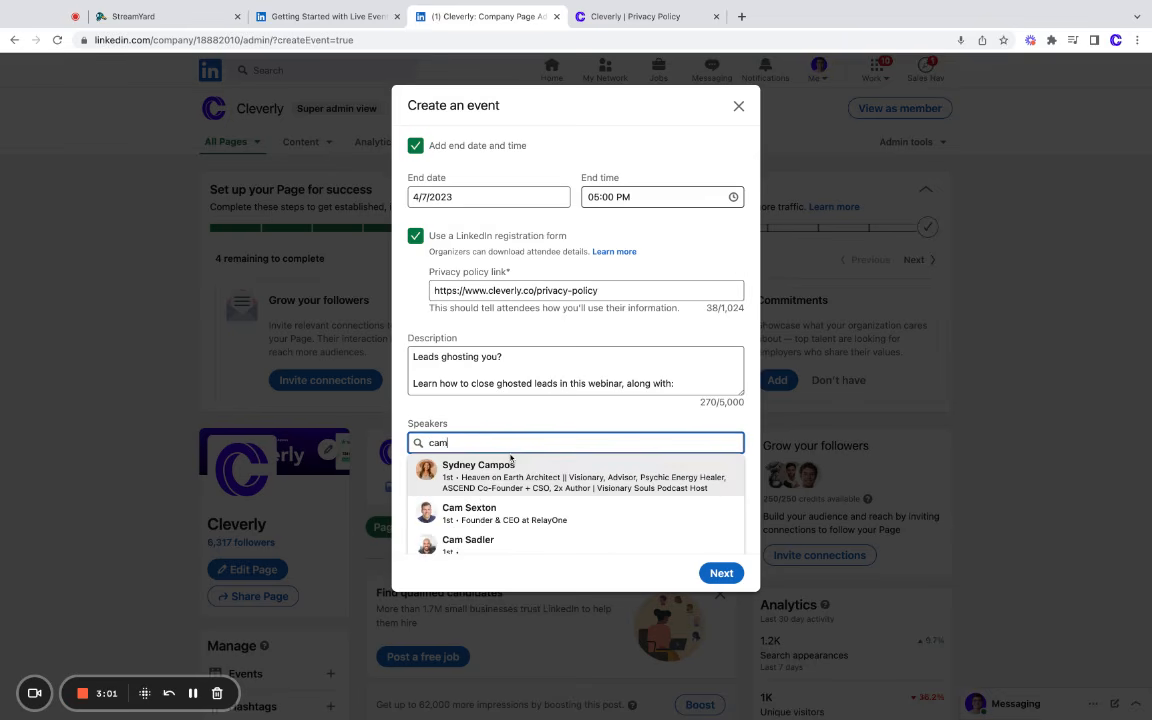
text( har)
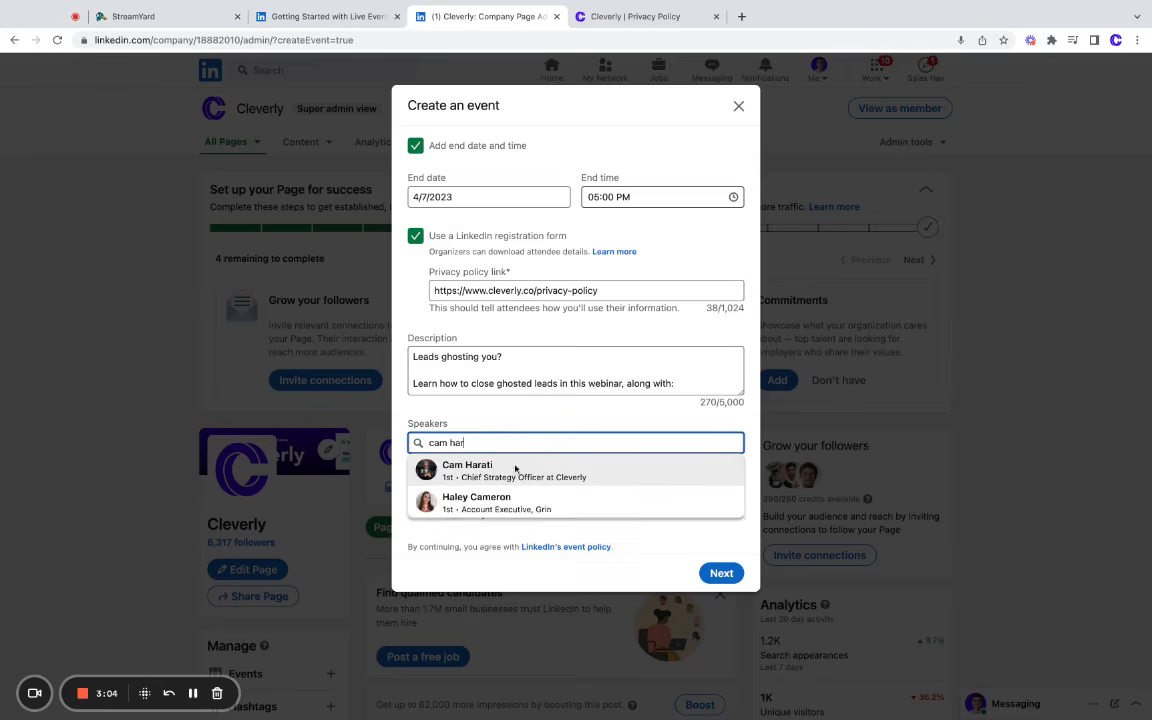
key(Return)
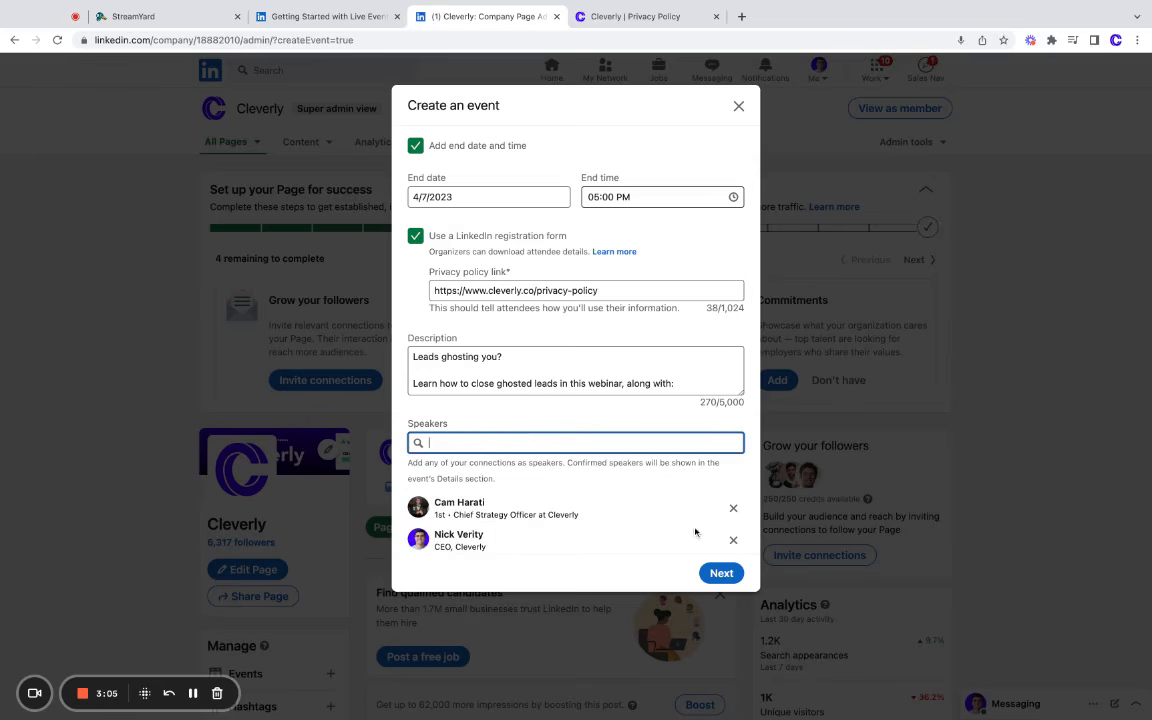
scroll(717, 543, down, 1)
click(721, 573)
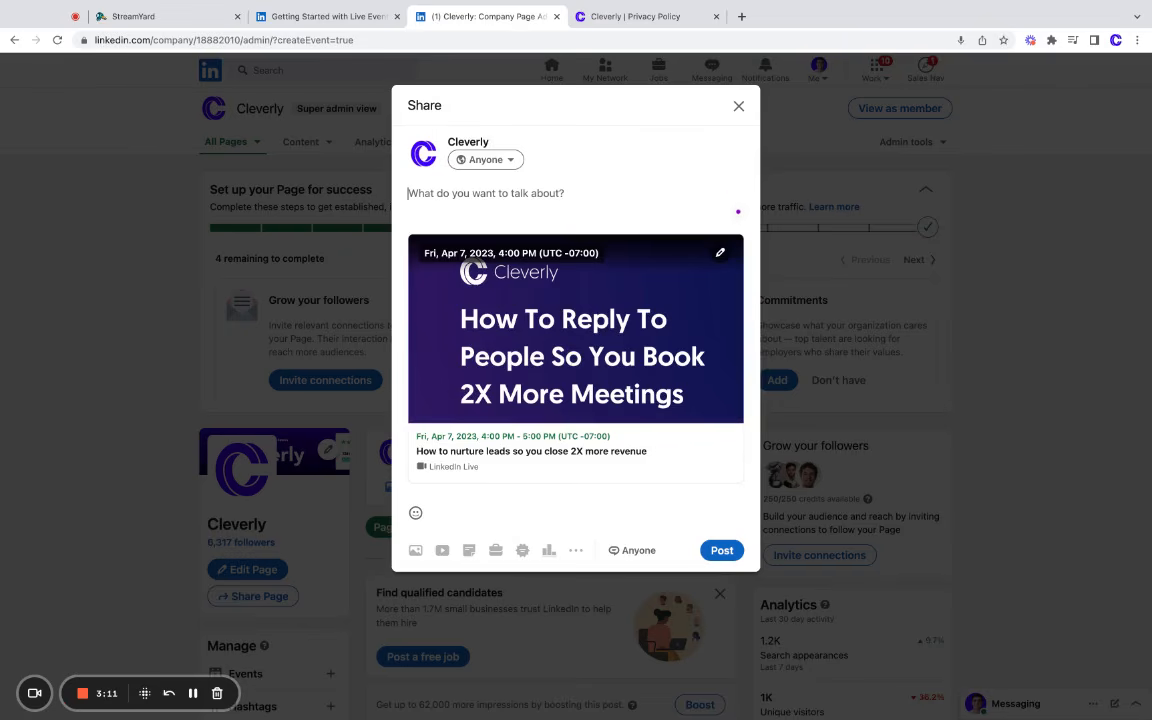
- Write "Hosting an event..." as the text of the post that shares the event
text(H)
key(BackSpace)
text(Hey)
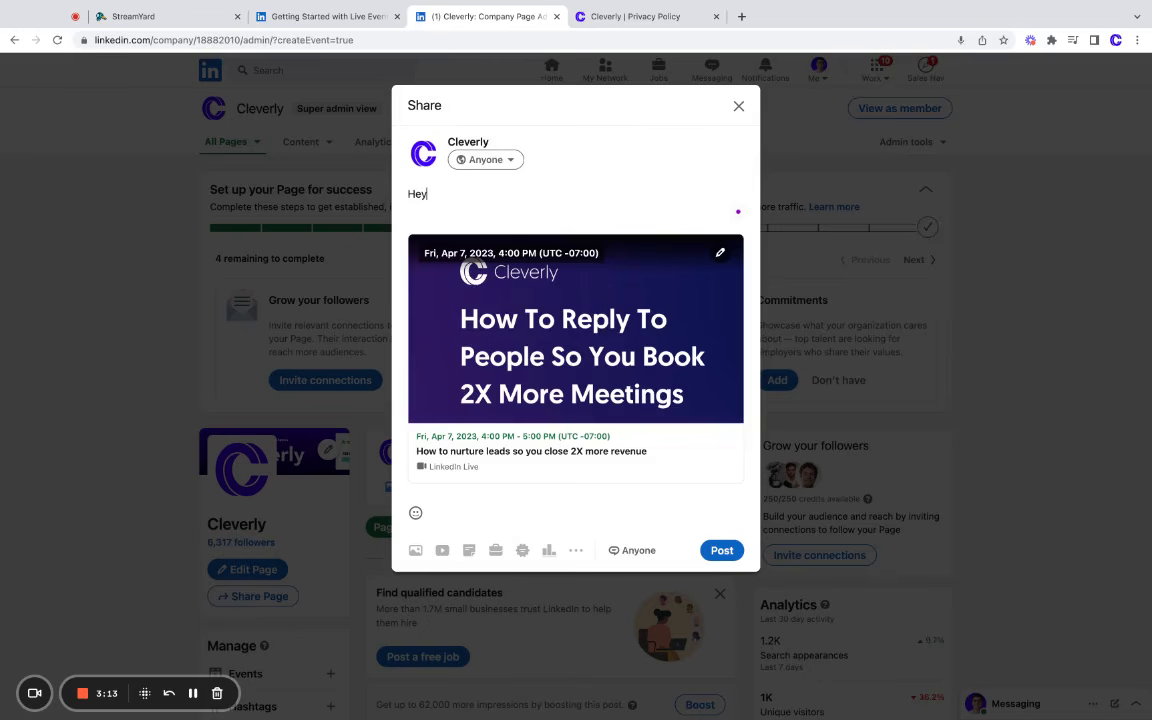
key(BackSpace)
key(BackSpace)
text(osting an event...)
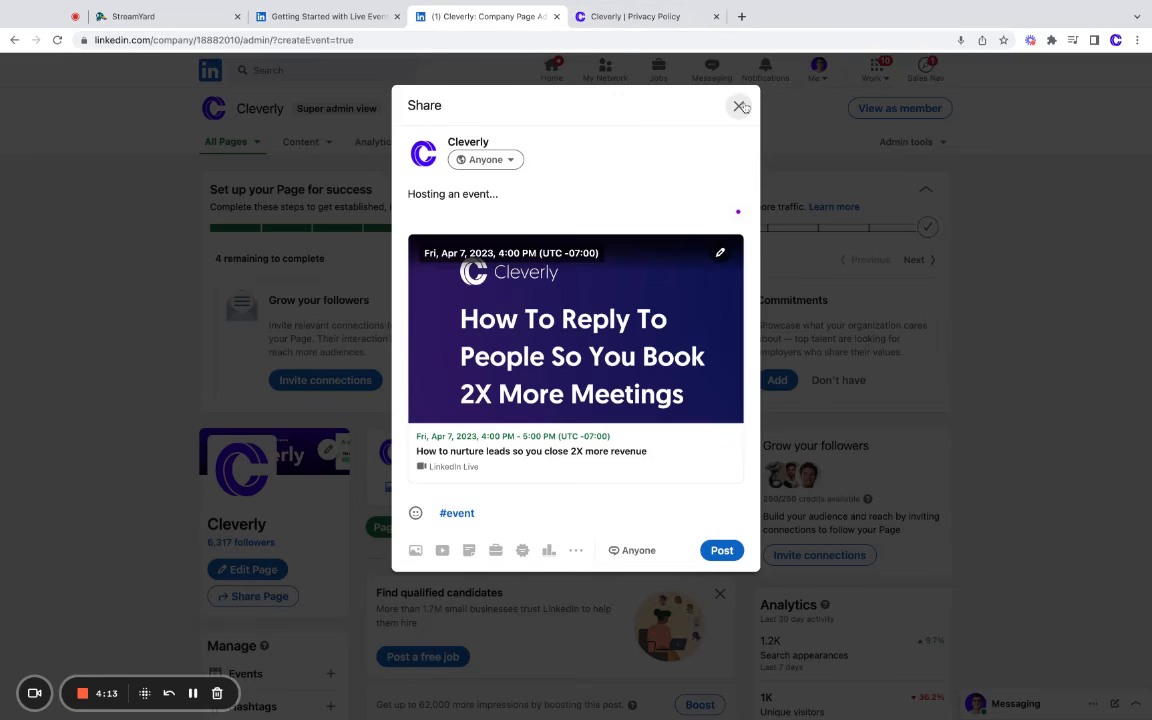
- Switch to StreamYard, try to connect a LinkedIn Page as a streaming destination, and back out of the LinkedIn sign-in
click(199, 17)
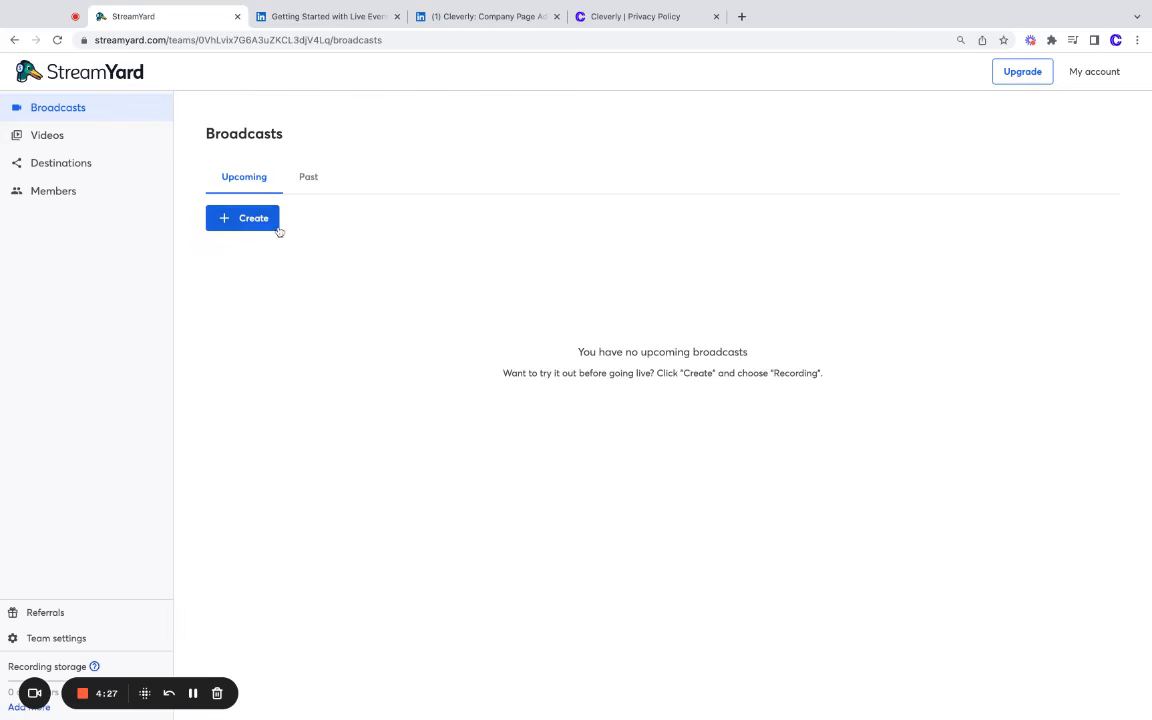
click(111, 171)
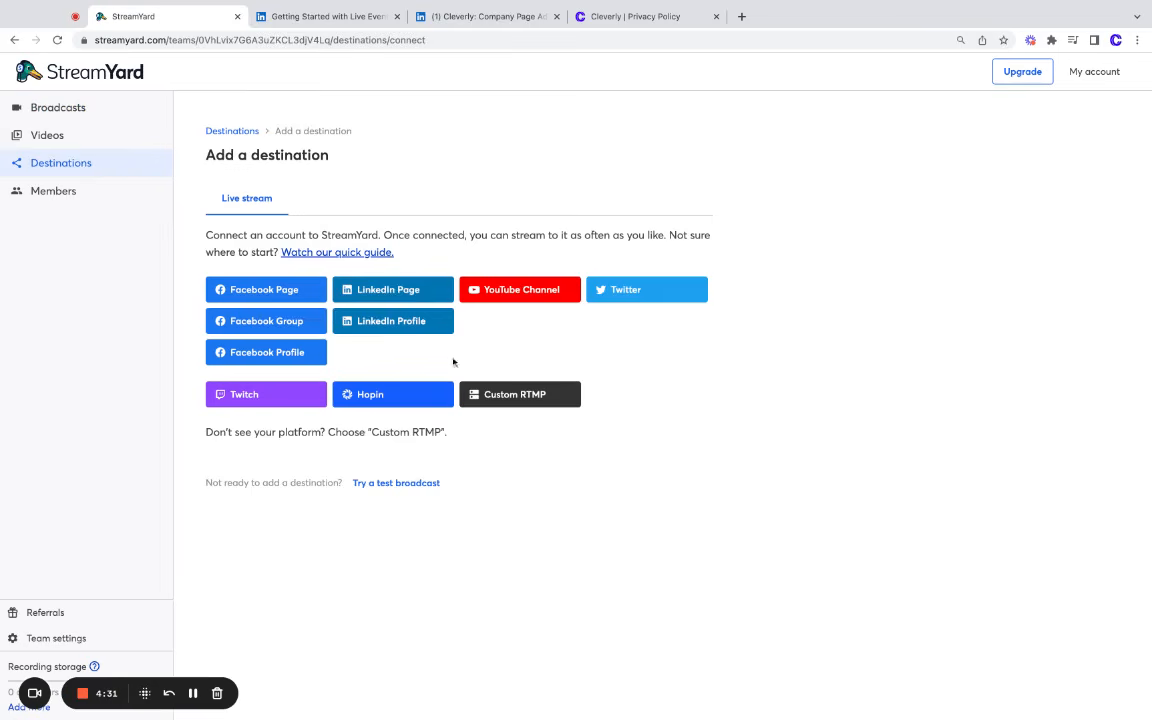
click(424, 290)
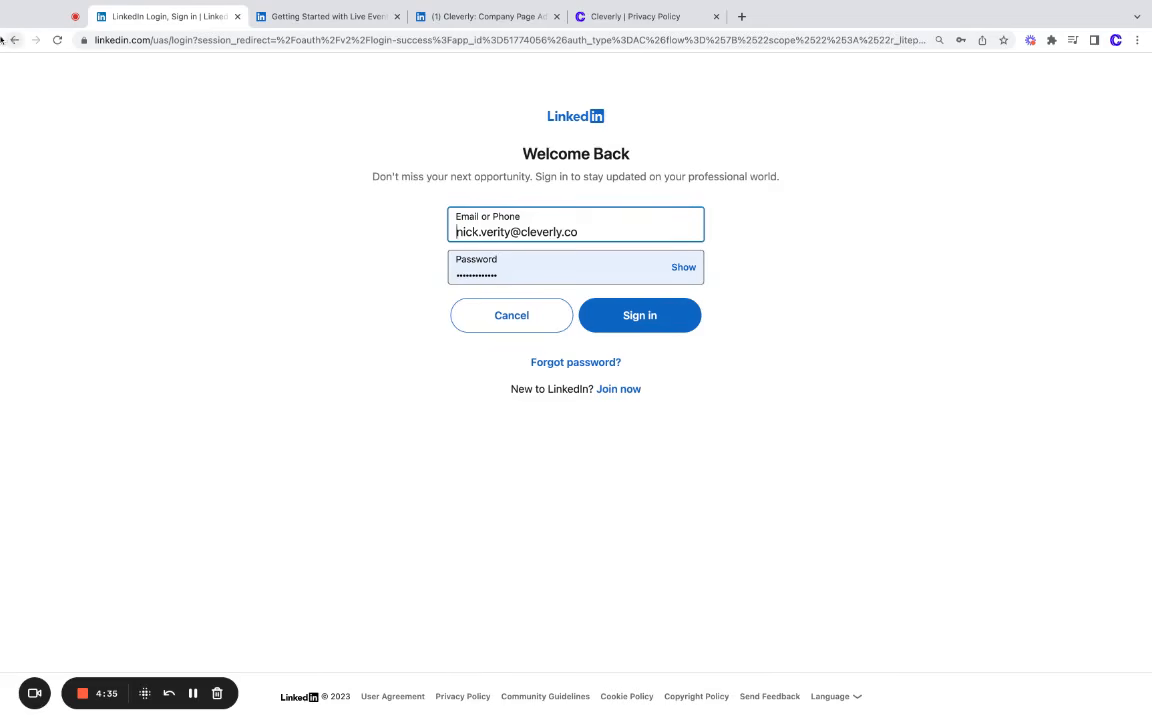
click(18, 40)
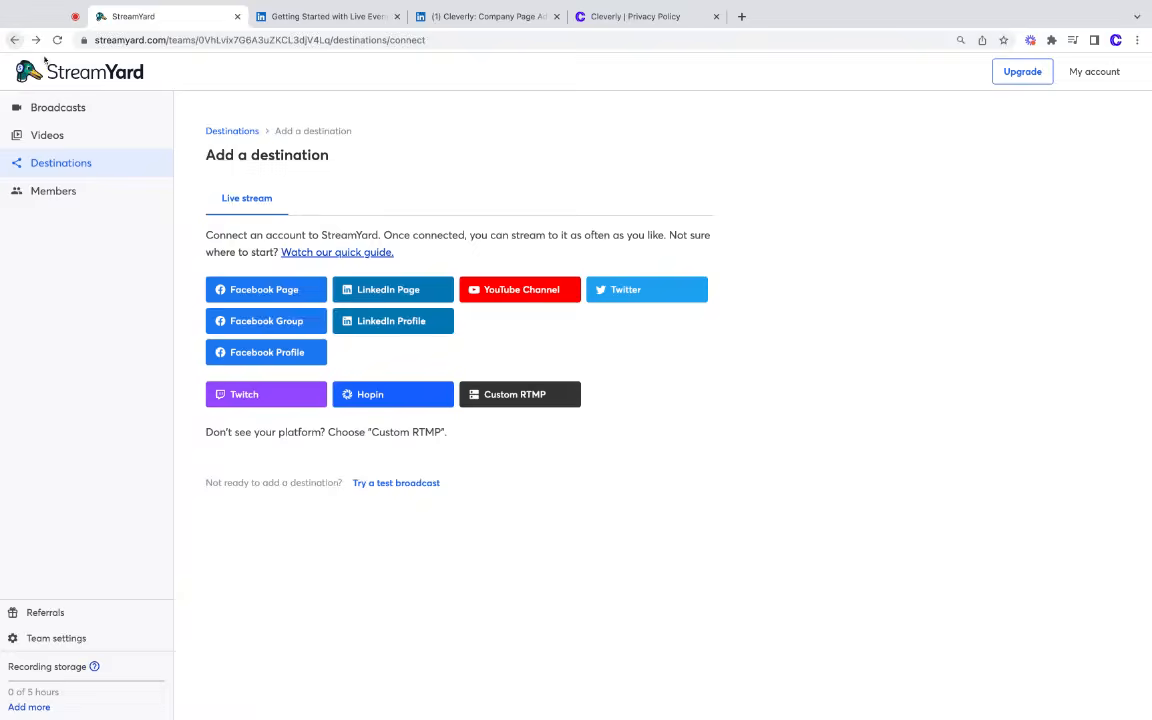
- Try to create a live stream from the Studio source with a LinkedIn Page destination, and close the setup
click(79, 112)
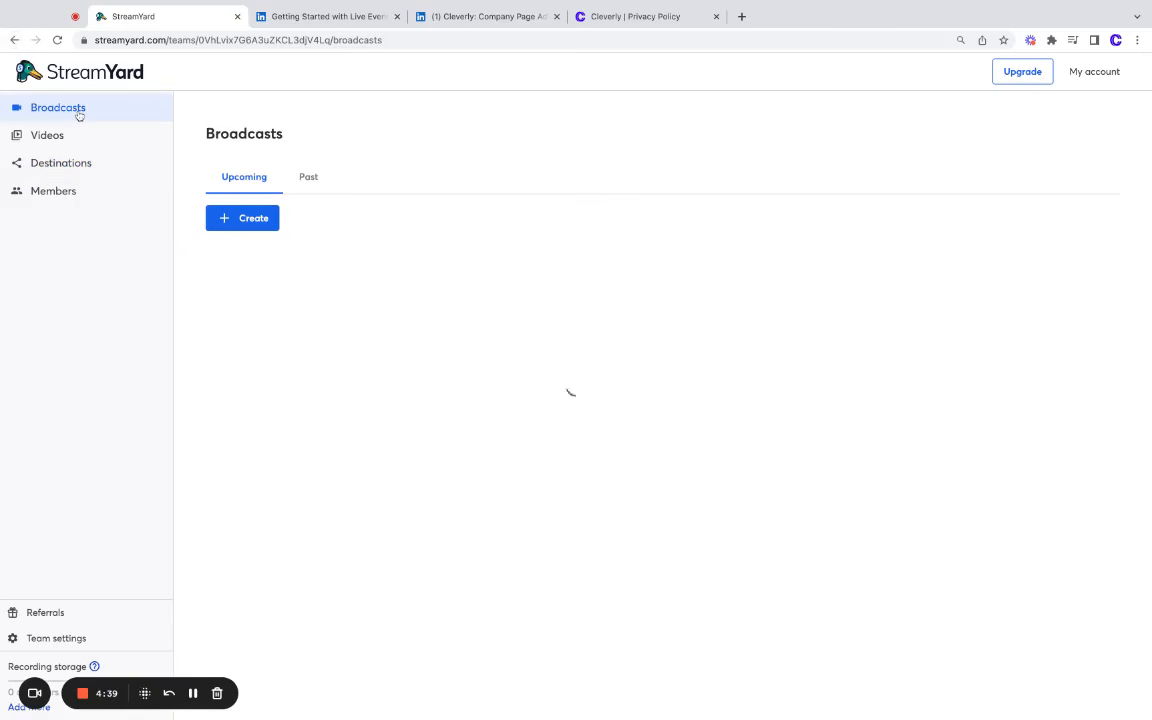
click(258, 220)
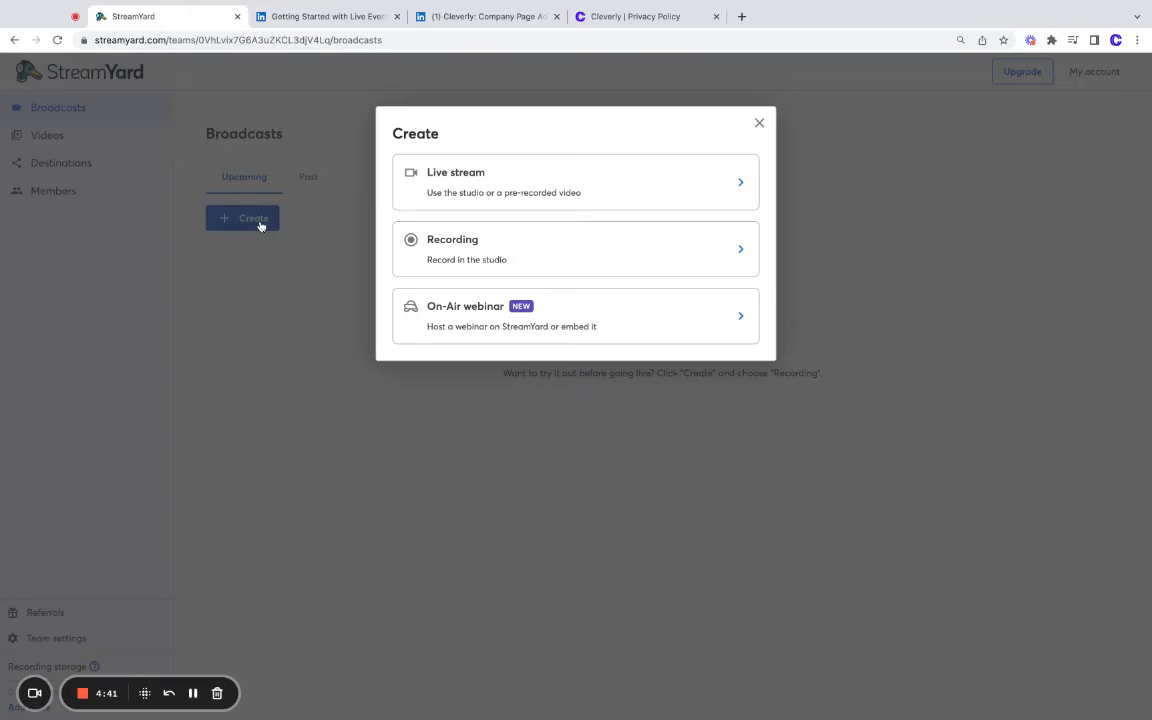
click(597, 183)
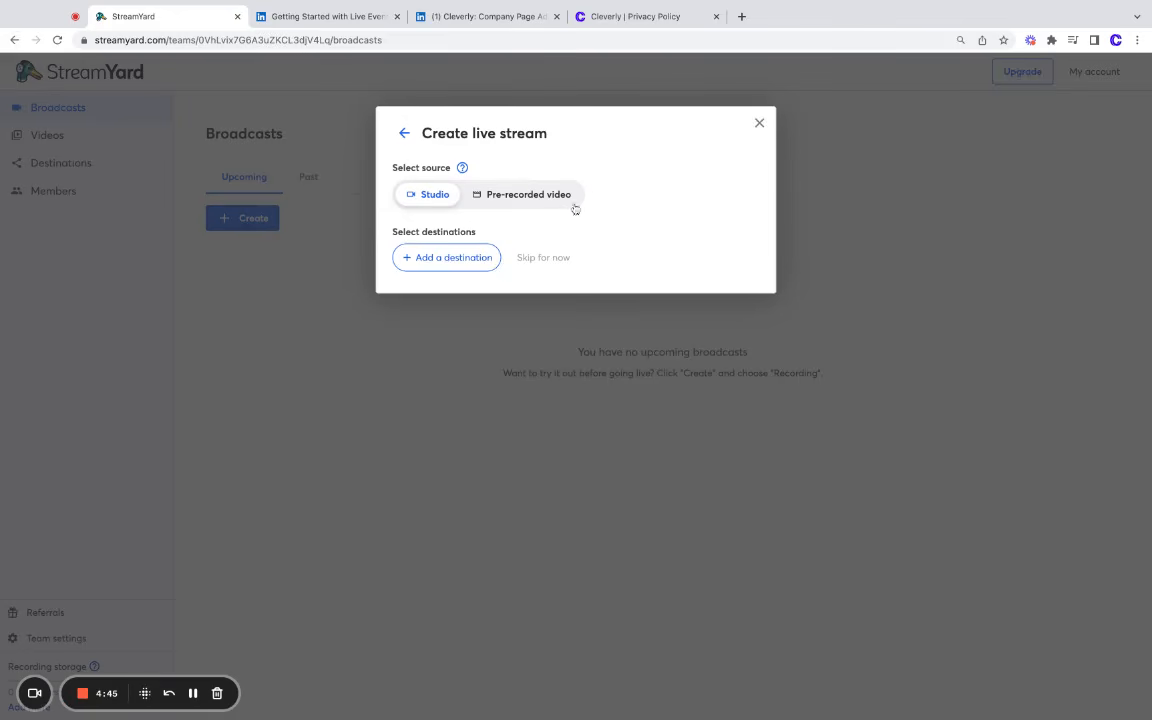
click(478, 260)
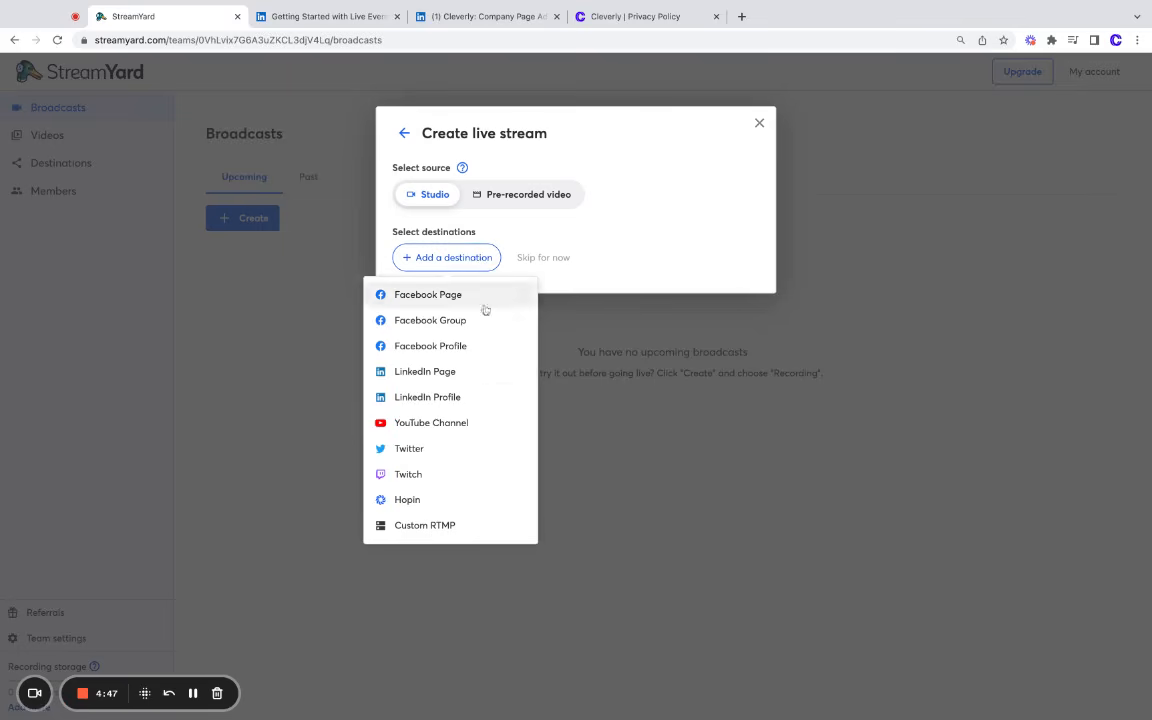
click(478, 373)
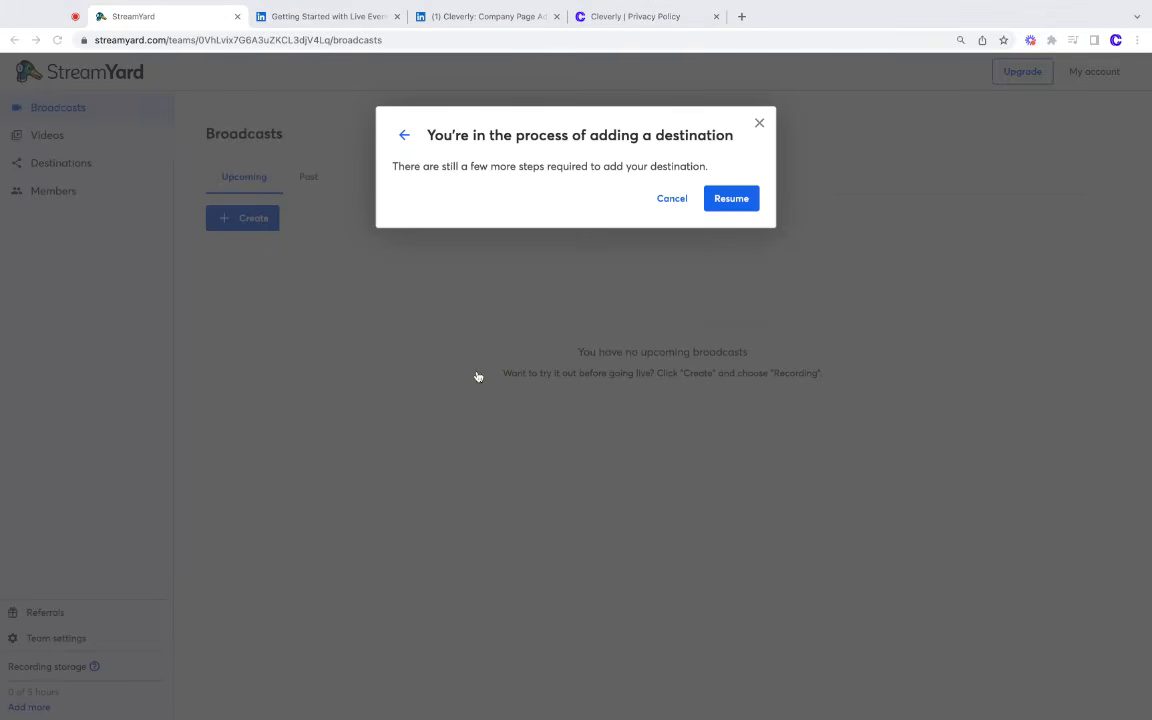
click(305, 105)
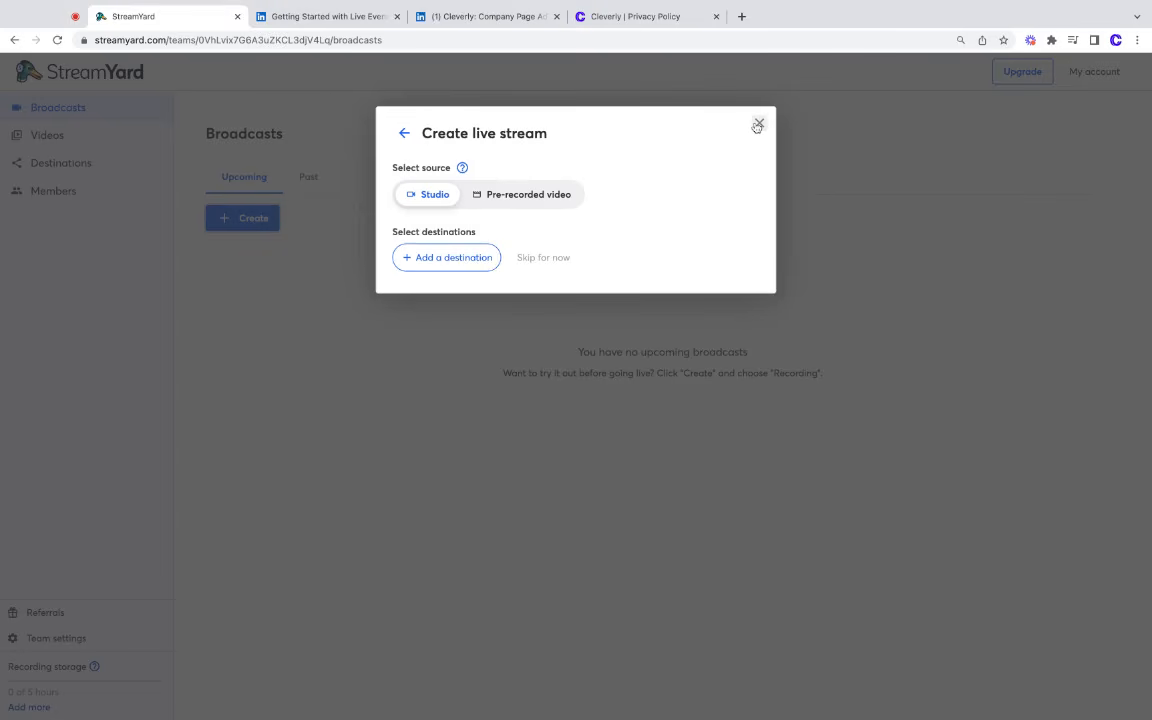
click(758, 124)
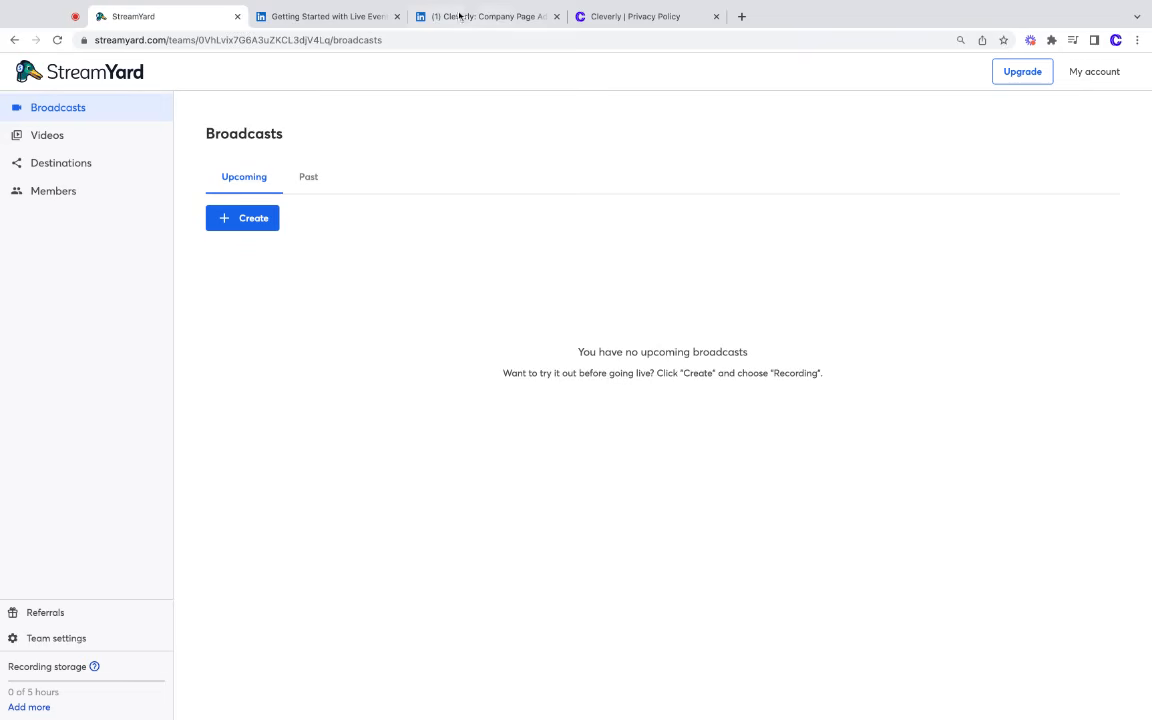
- Move the Cleverly company page's browser tab beside the StreamYard one and return to StreamYard's broadcasts
drag(414, 16, 262, 27)
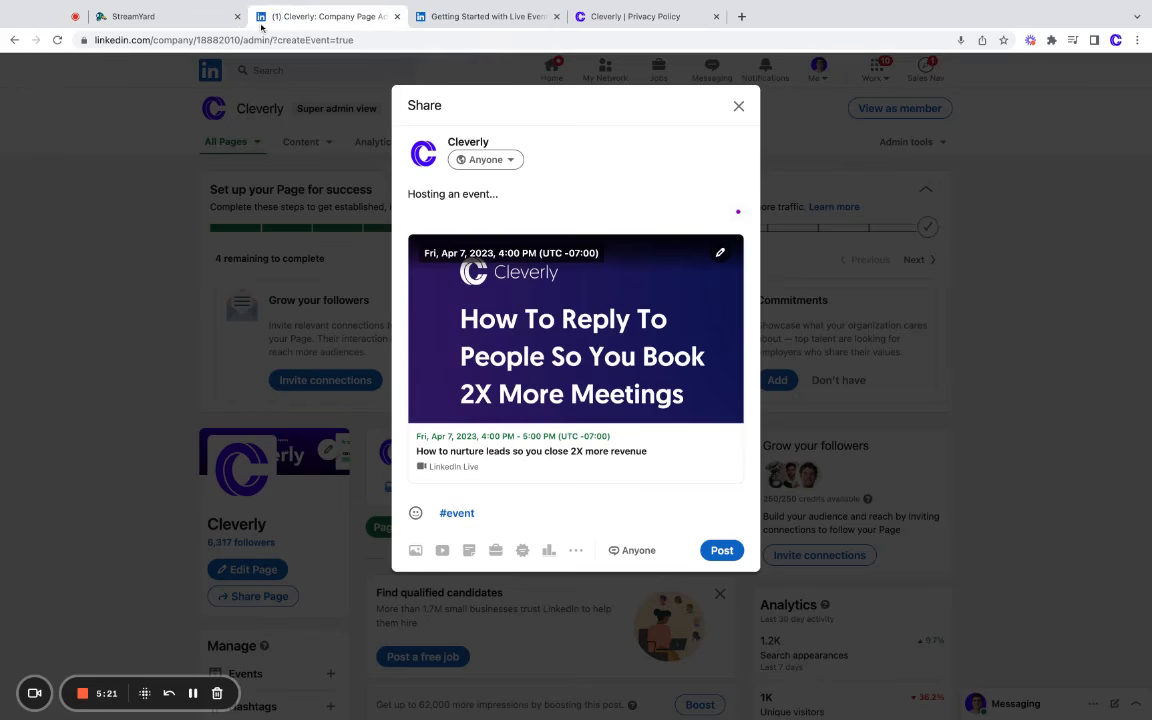
click(179, 22)
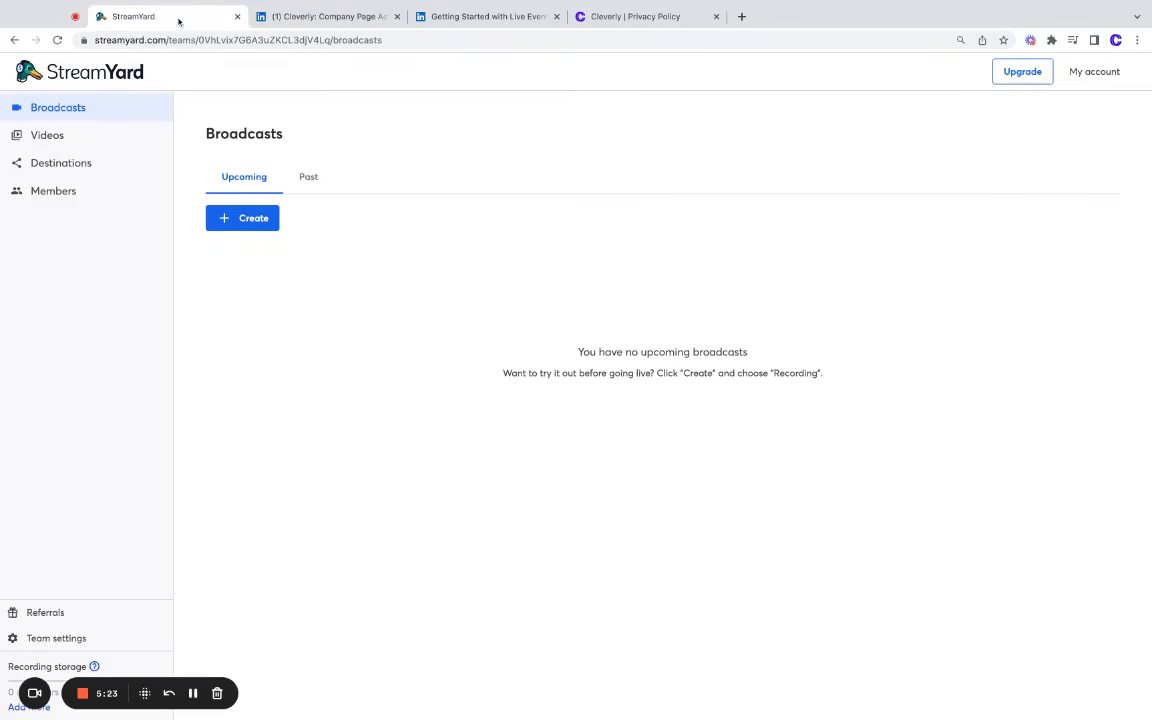